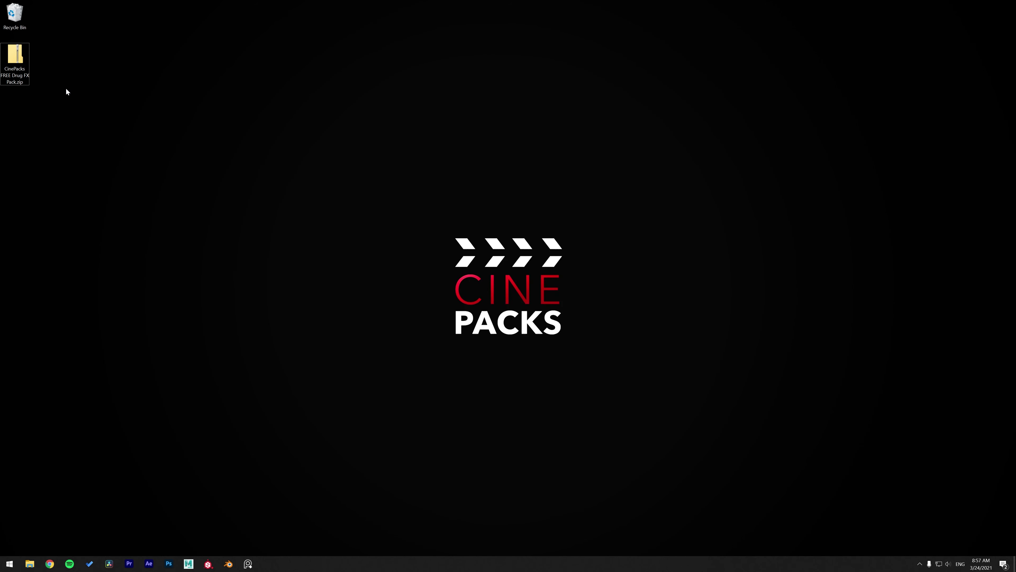
Open the Drug FX Pack zip and its pack folder, then select the Lean & Pill FX Sample and Weed FX Sample folders.
{"action": "double_click", "coordinate": [15, 56]}
{"action": "left_click_drag", "start_coordinate": [558, 29], "coordinate": [502, 19]}
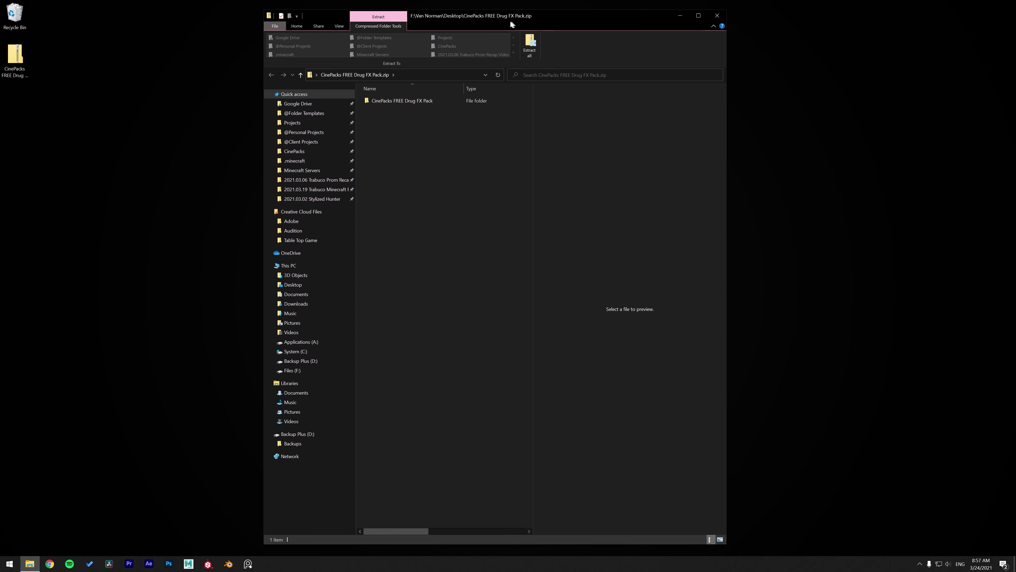
{"action": "double_click", "coordinate": [382, 99]}
{"action": "left_click", "coordinate": [392, 99]}
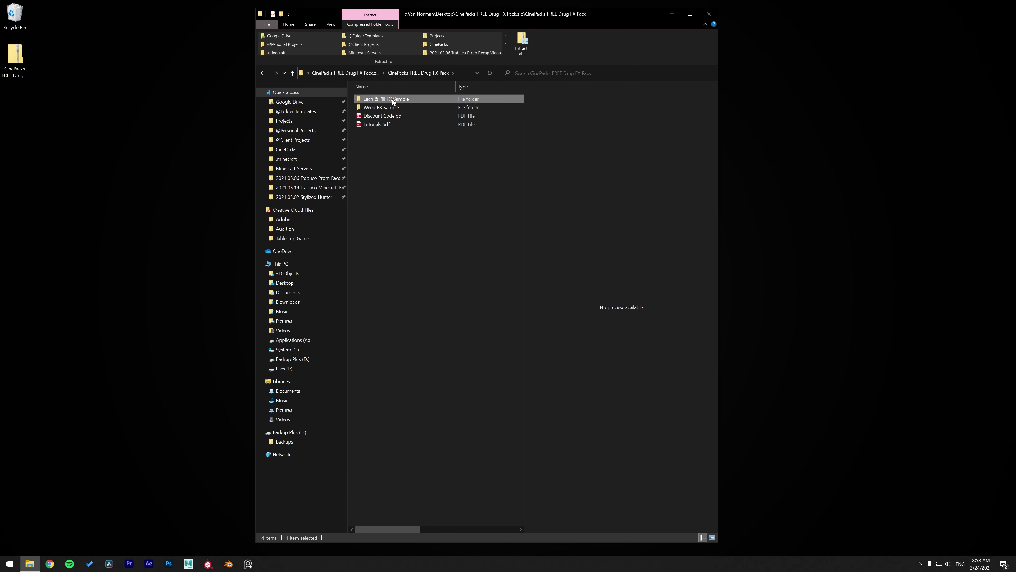
{"action": "left_click", "coordinate": [410, 108], "text": "shift"}
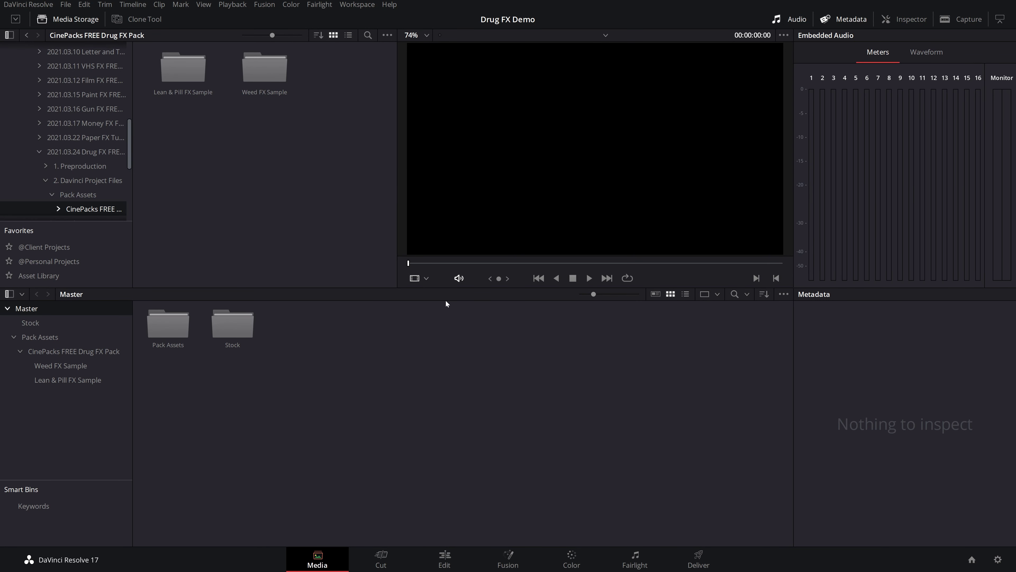
Open the Lean & Pill FX Sample bin and preview Overflow, Pop Off Transition and Red Pill Wipe 01.
{"action": "double_click", "coordinate": [171, 327]}
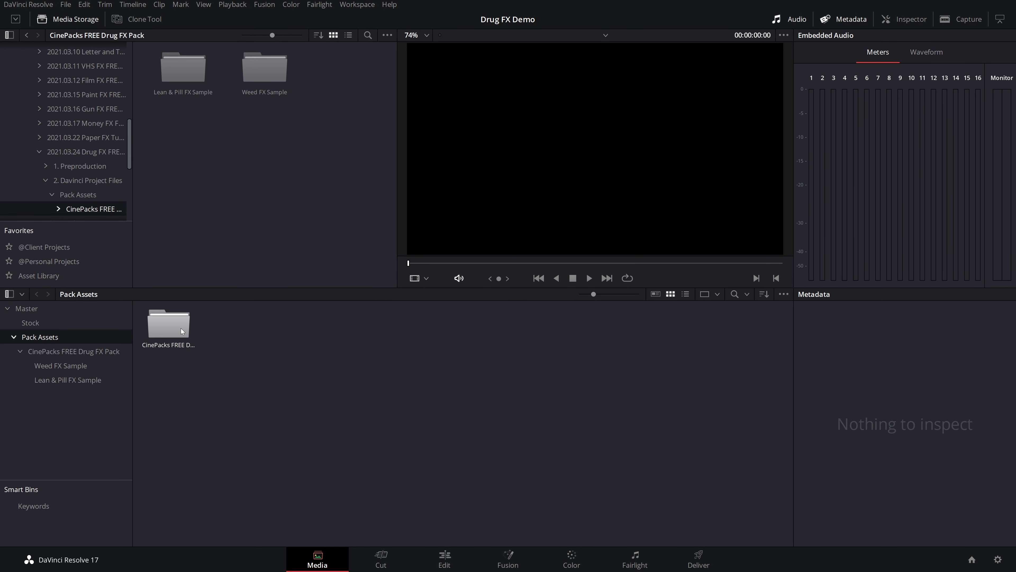
{"action": "double_click", "coordinate": [173, 332]}
{"action": "double_click", "coordinate": [173, 330]}
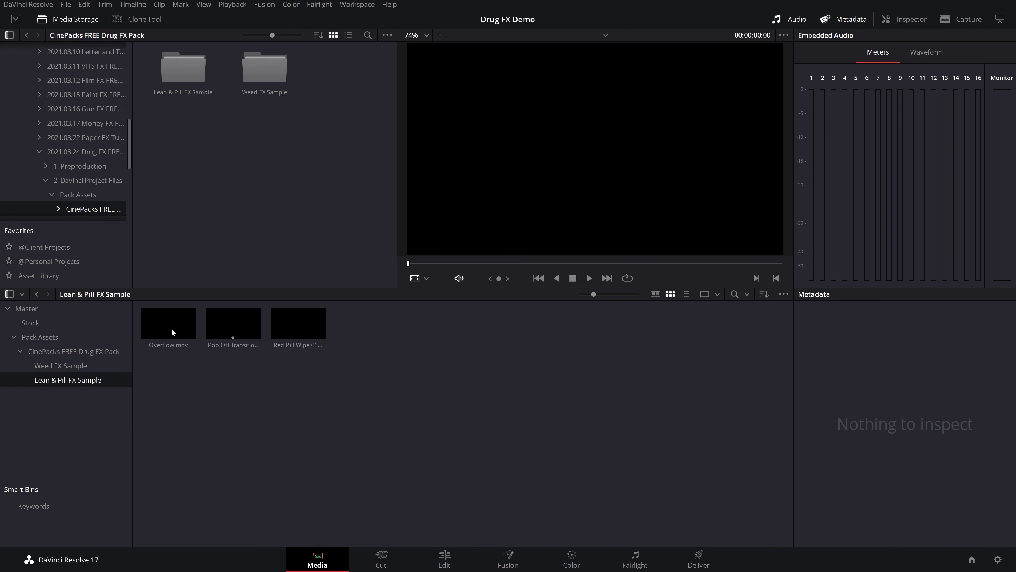
{"action": "left_click", "coordinate": [170, 331]}
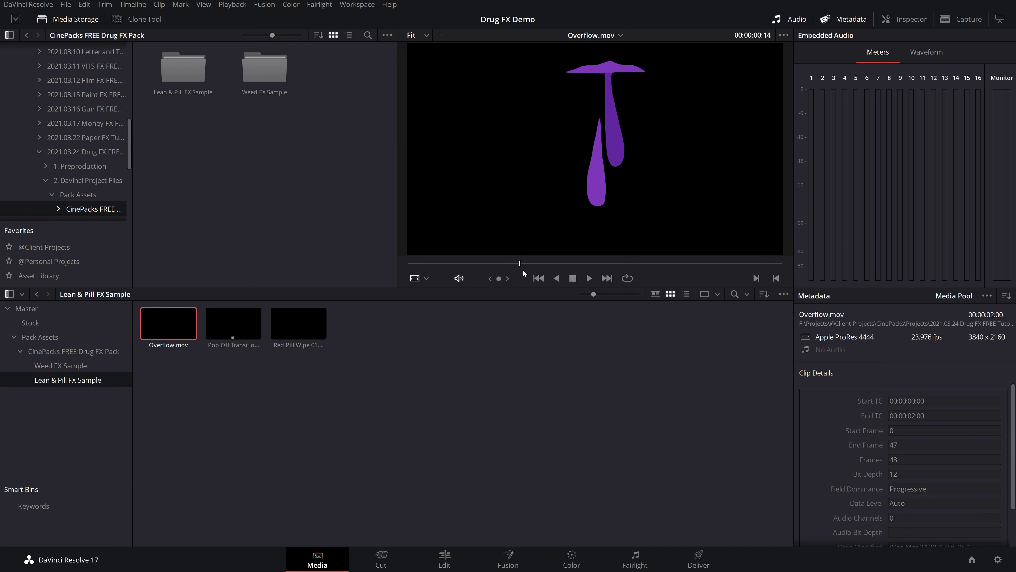
{"action": "left_click", "coordinate": [254, 331]}
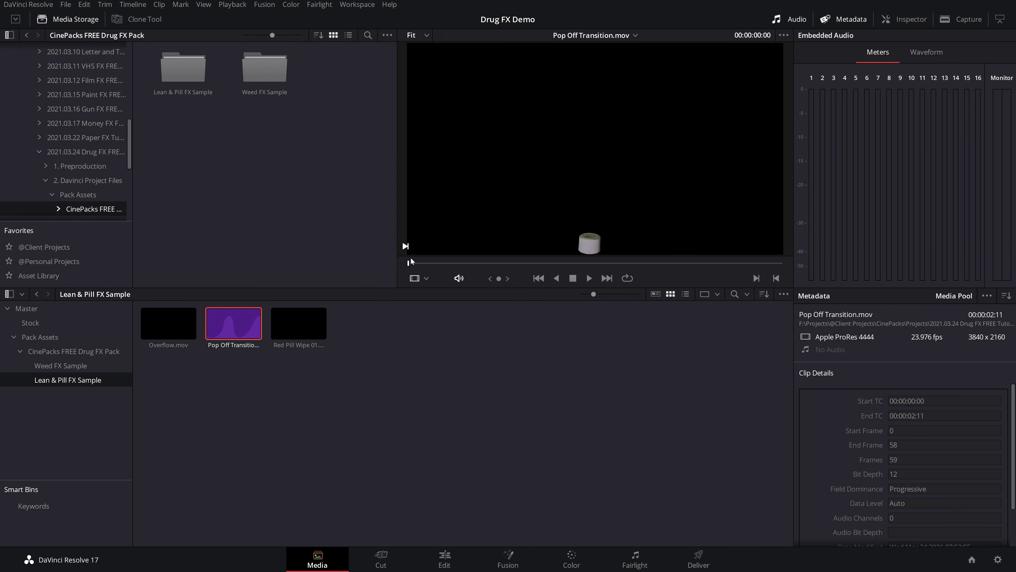
{"action": "left_click_drag", "start_coordinate": [411, 261], "coordinate": [817, 253]}
{"action": "left_click", "coordinate": [299, 323]}
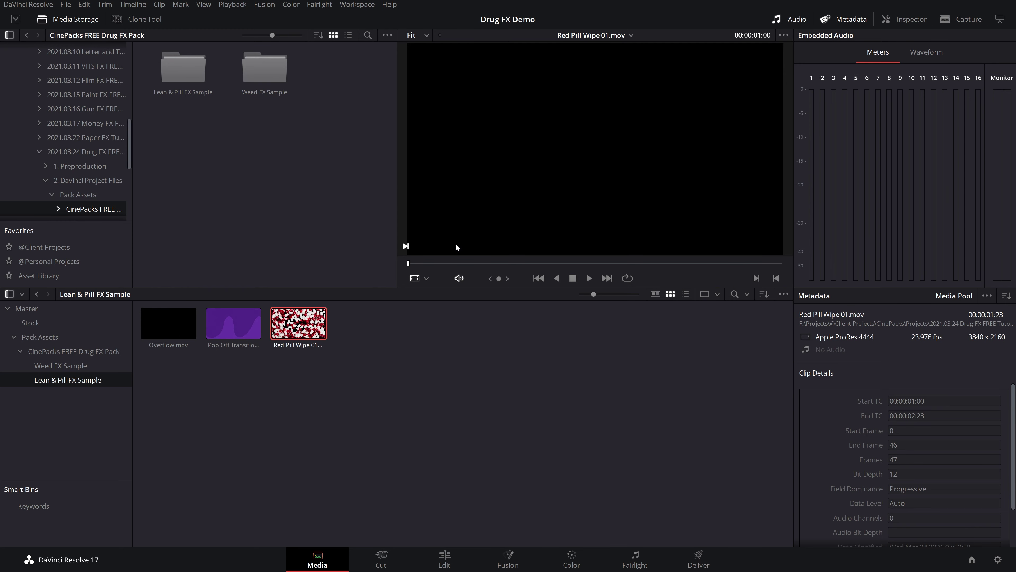
{"action": "left_click_drag", "start_coordinate": [451, 263], "coordinate": [712, 266]}
Open the Weed FX Sample bin and scrub through Backwood Rip 04.mov.
{"action": "left_click", "coordinate": [60, 365]}
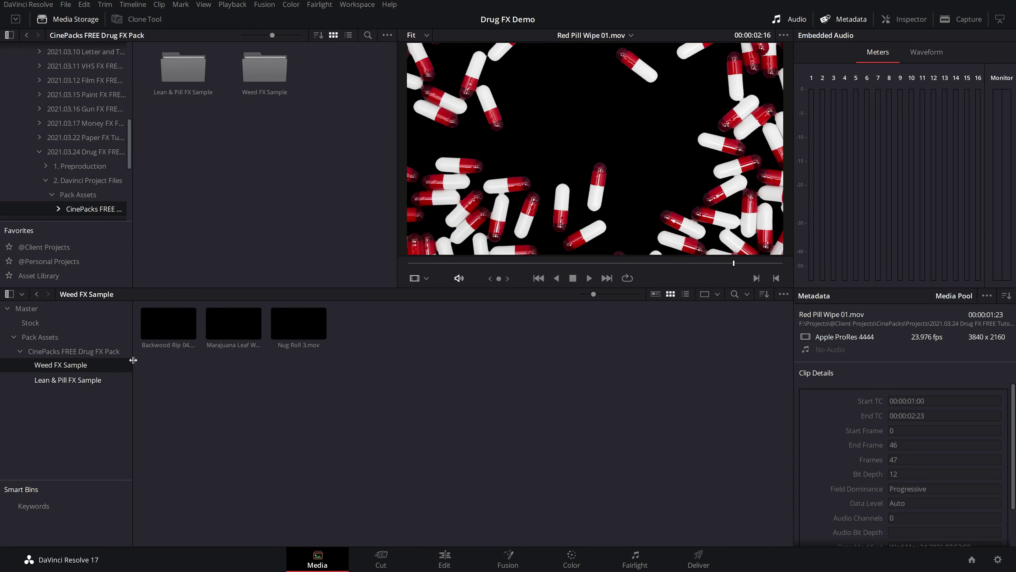
{"action": "left_click", "coordinate": [168, 324]}
{"action": "left_click_drag", "start_coordinate": [419, 264], "coordinate": [704, 266]}
Place Backwood Rip 04.mov on V2 over the cut between the weed and pipe clips.
{"action": "left_click", "coordinate": [234, 323]}
{"action": "left_click_drag", "start_coordinate": [447, 262], "coordinate": [454, 263]}
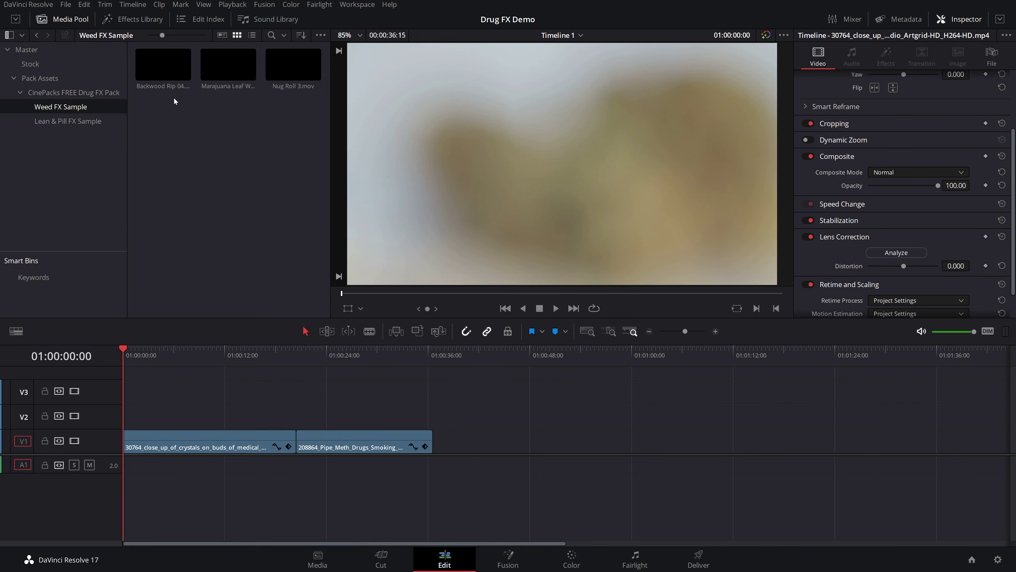
{"action": "left_click", "coordinate": [168, 74]}
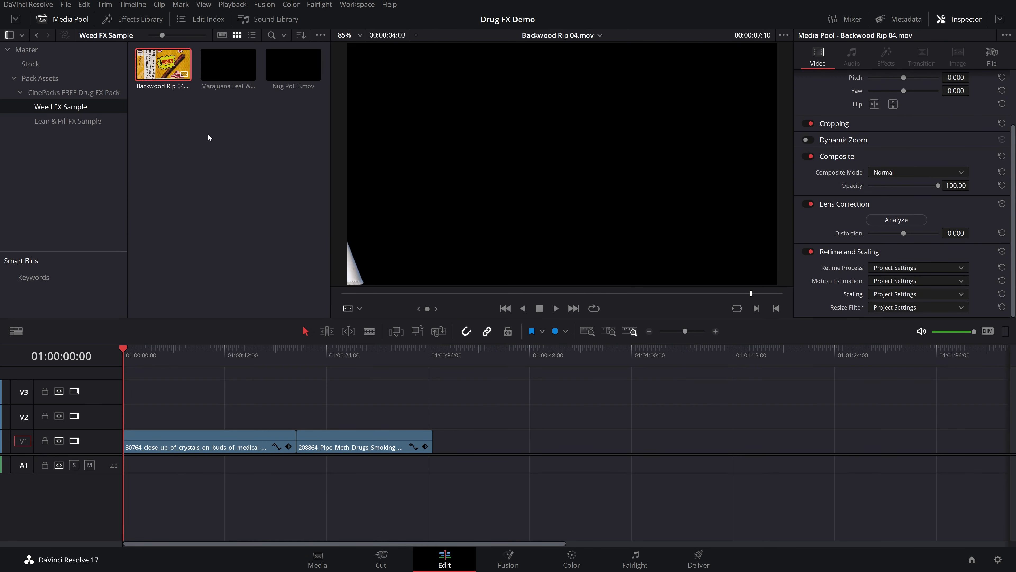
{"action": "left_click_drag", "start_coordinate": [352, 296], "coordinate": [665, 293]}
{"action": "left_click_drag", "start_coordinate": [164, 66], "coordinate": [283, 429]}
Zoom the timeline around the overlay and play back the wrapper-tear transition.
{"action": "key", "text": "ctrl+equal"}
{"action": "key", "text": "ctrl+equal"}
{"action": "key", "text": "ctrl+minus"}
{"action": "left_click_drag", "start_coordinate": [444, 352], "coordinate": [445, 356]}
{"action": "key", "text": "space"}
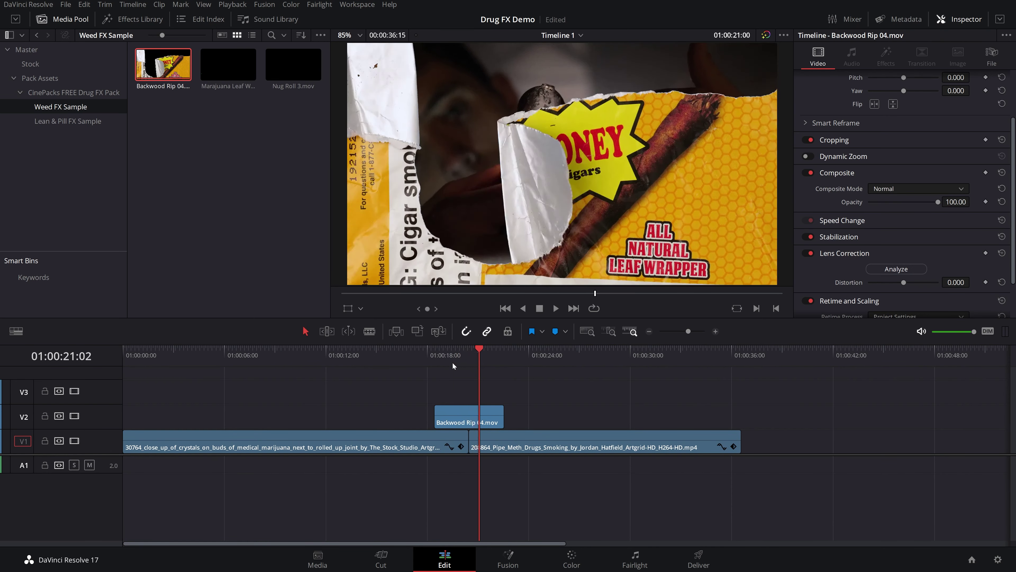
{"action": "key", "text": "j"}
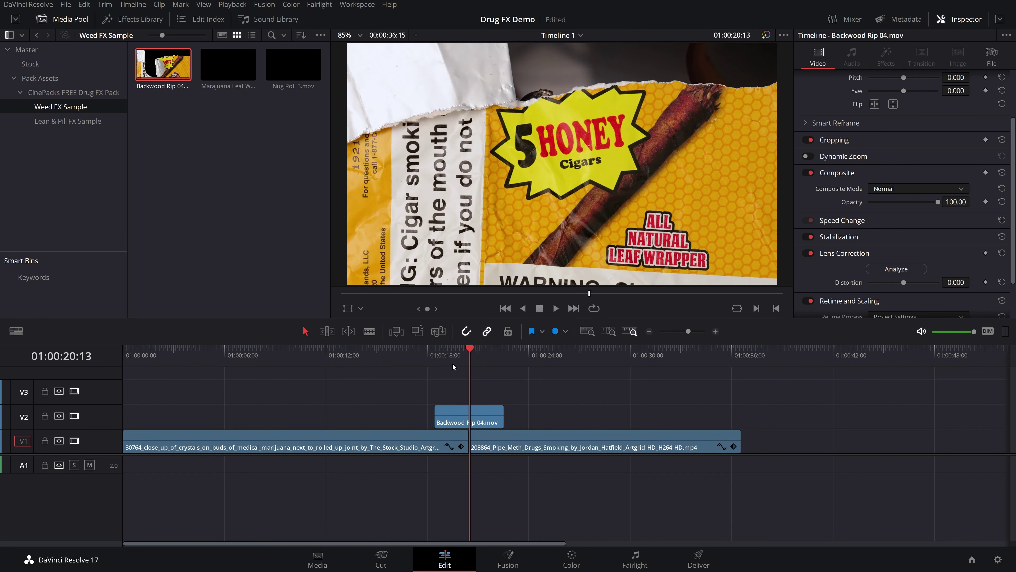
Load the V2 overlay into the viewer and replay the transition from just before it.
{"action": "left_click", "coordinate": [478, 414]}
{"action": "double_click", "coordinate": [483, 414]}
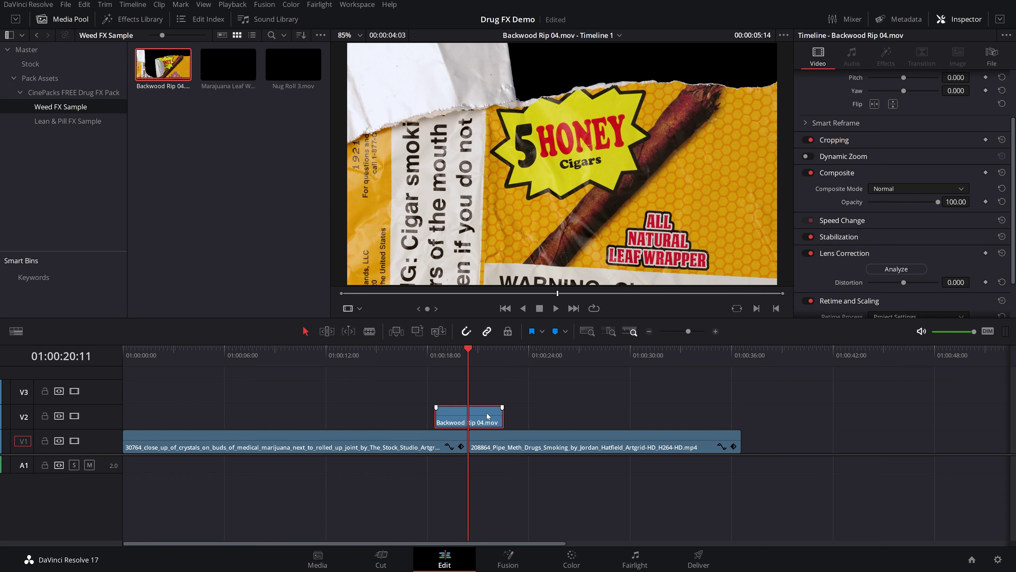
{"action": "scroll", "coordinate": [495, 412], "scroll_direction": "up", "scroll_amount": 5}
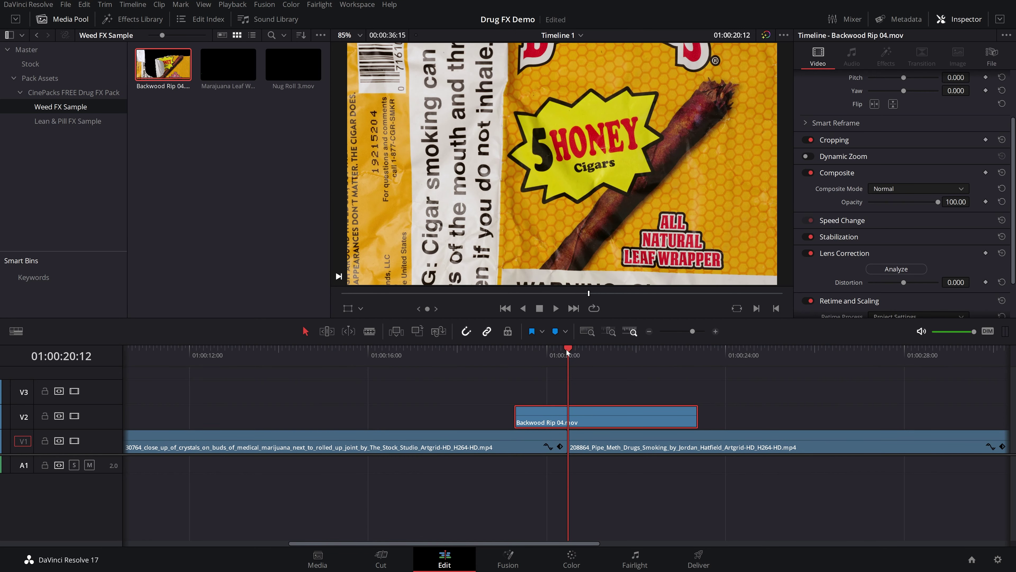
{"action": "left_click_drag", "start_coordinate": [566, 352], "coordinate": [428, 352]}
{"action": "key", "text": "space"}
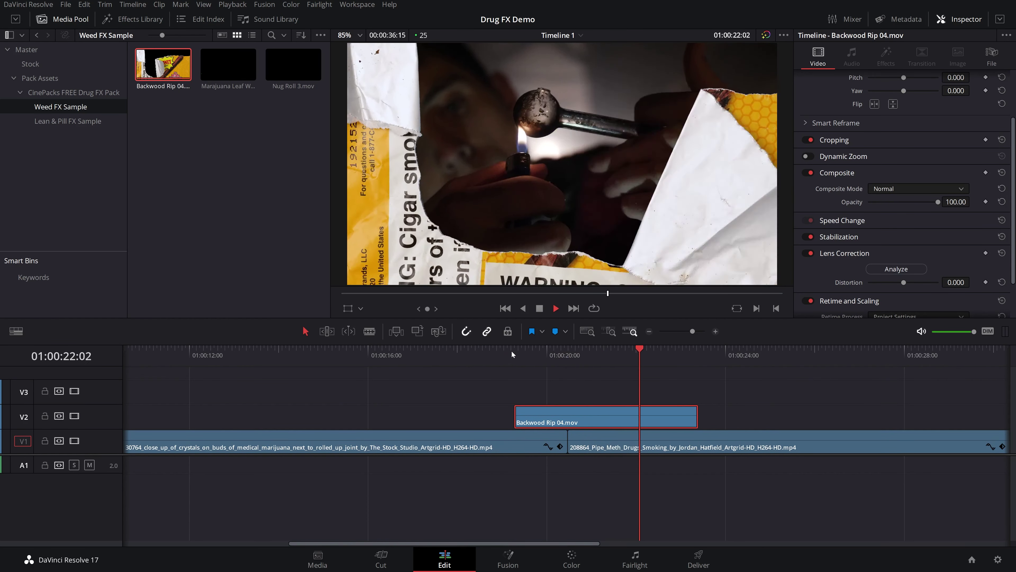
{"action": "key", "text": "space"}
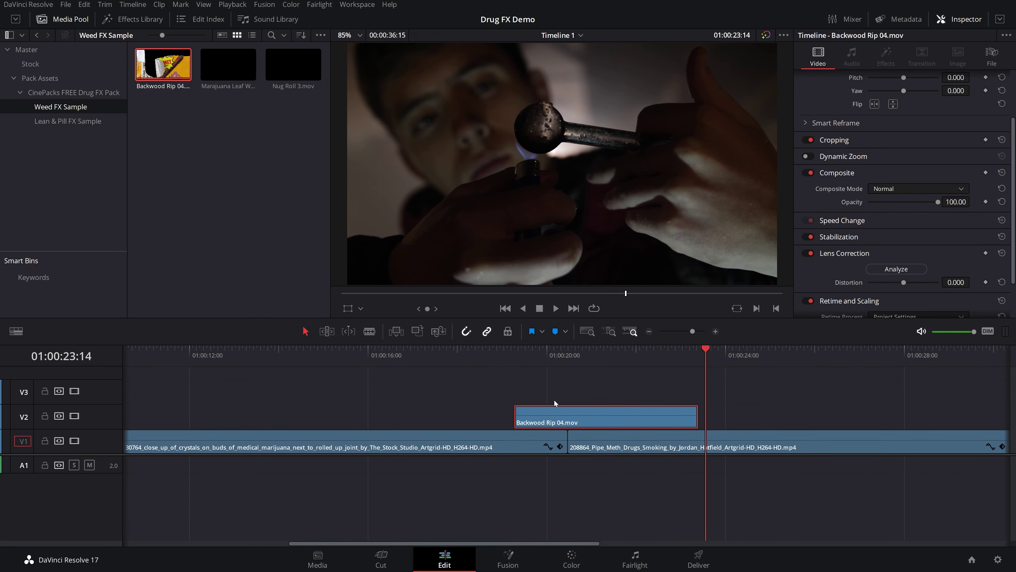
Place Marajuana Leaf Wipe 01.mov on V2 starting at 01:00:35:21.
{"action": "scroll", "coordinate": [554, 399], "scroll_direction": "down", "scroll_amount": 3}
{"action": "left_click", "coordinate": [206, 76]}
{"action": "left_click_drag", "start_coordinate": [476, 292], "coordinate": [440, 418]}
{"action": "scroll", "coordinate": [649, 400], "scroll_direction": "up", "scroll_amount": 3}
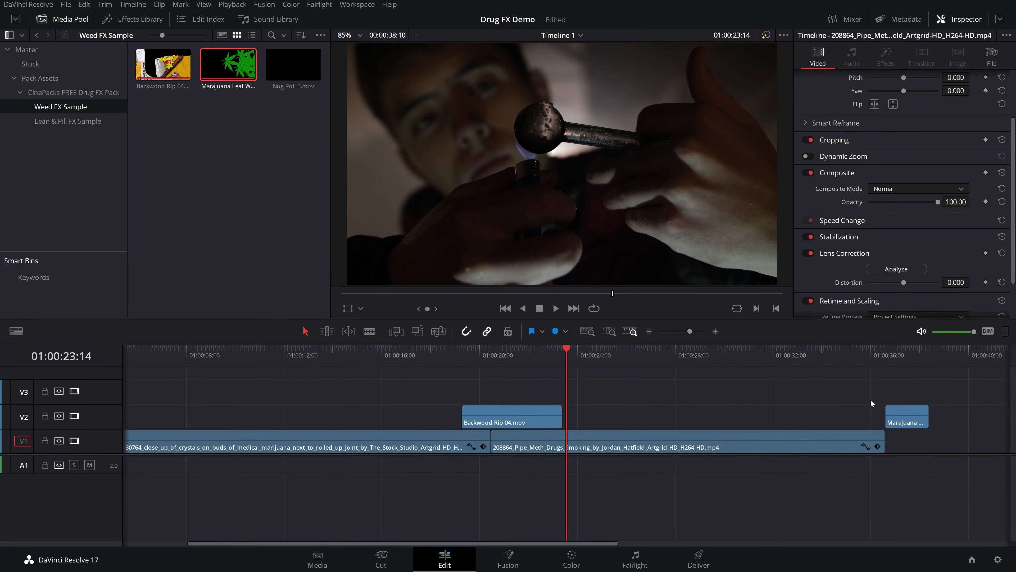
{"action": "scroll", "coordinate": [873, 404], "scroll_direction": "down", "scroll_amount": 1}
{"action": "left_click", "coordinate": [715, 394]}
{"action": "scroll", "coordinate": [717, 394], "scroll_direction": "up", "scroll_amount": 4}
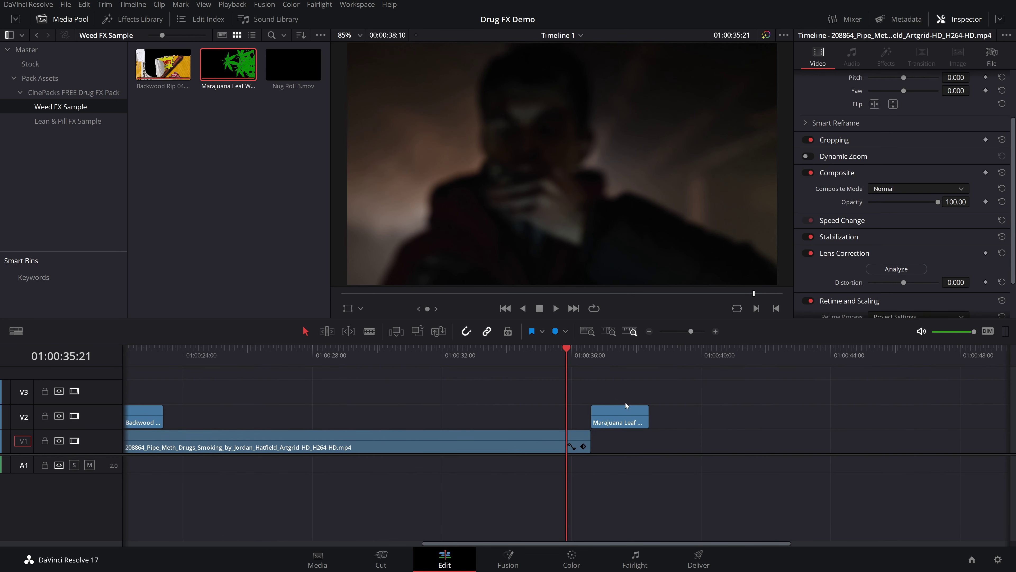
{"action": "left_click_drag", "start_coordinate": [633, 417], "coordinate": [596, 416]}
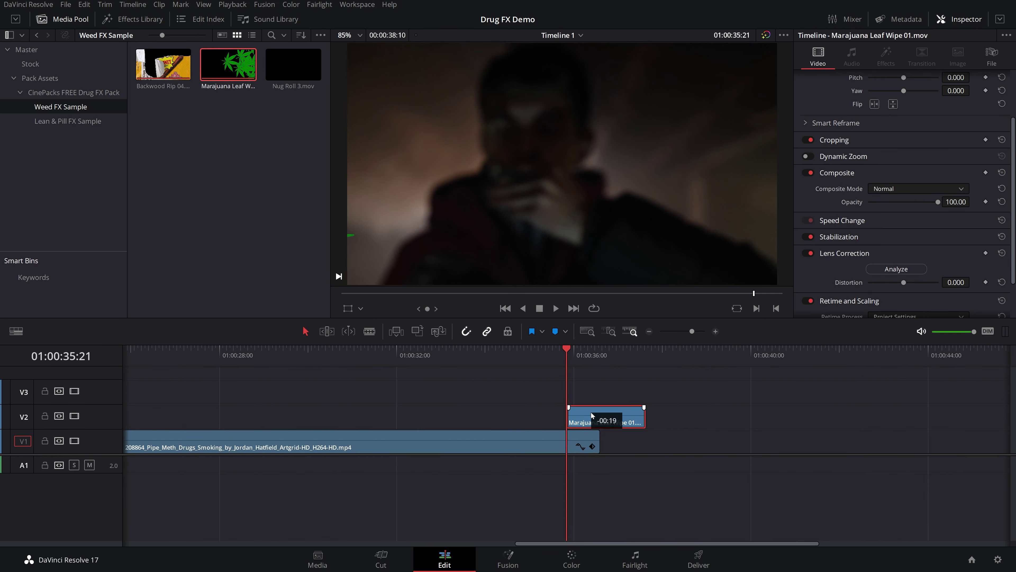
Add the 113322 woman-drinking clip from the Stock bin to V1 after the smoking clip.
{"action": "mouse_move", "coordinate": [569, 342]}
{"action": "left_mouse_down"}
{"action": "mouse_move", "coordinate": [584, 358]}
{"action": "mouse_move", "coordinate": [608, 358]}
{"action": "mouse_move", "coordinate": [555, 357]}
{"action": "left_mouse_up"}
{"action": "left_click", "coordinate": [34, 65]}
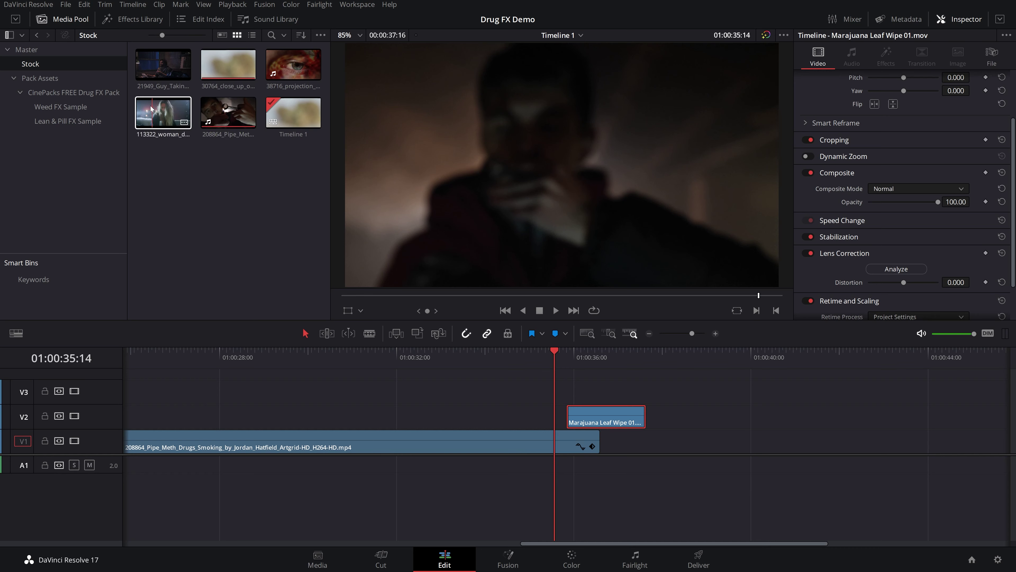
{"action": "left_click_drag", "start_coordinate": [176, 114], "coordinate": [612, 444]}
Drop the woman clip after the smoking clip and set its Scaling to Fill.
{"action": "left_click", "coordinate": [683, 353]}
{"action": "scroll", "coordinate": [908, 239], "scroll_direction": "down", "scroll_amount": 3}
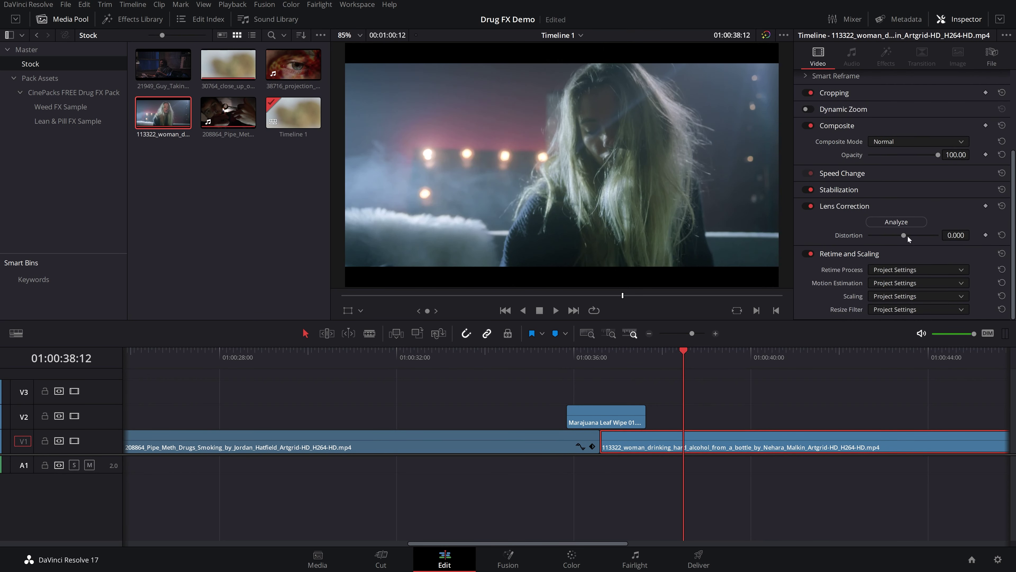
{"action": "left_click", "coordinate": [886, 296]}
{"action": "left_click", "coordinate": [880, 344]}
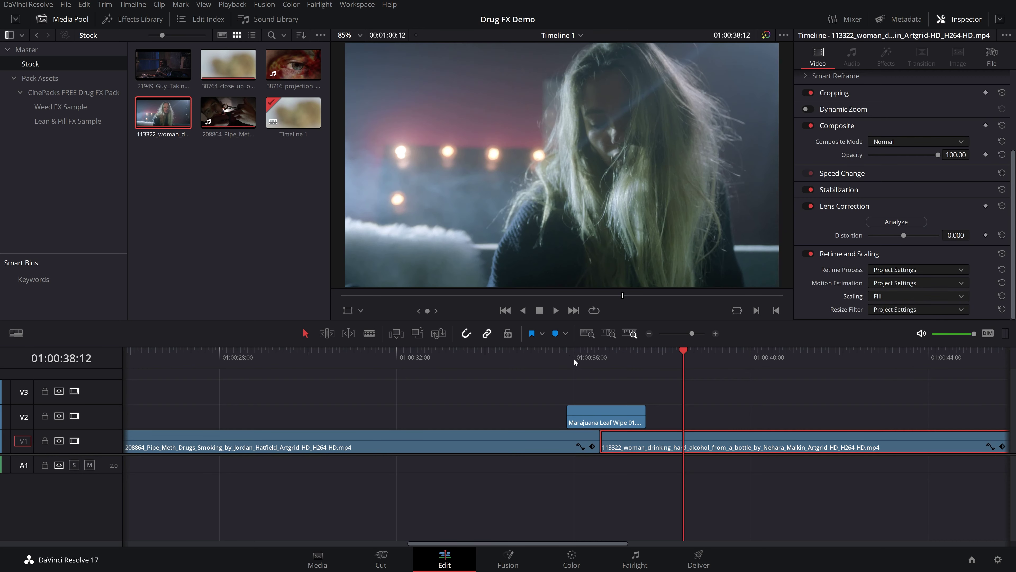
Move the leaf wipe to V3 and put the woman clip on V2 starting at 01:00:35:21.
{"action": "left_click", "coordinate": [567, 360]}
{"action": "key", "text": "space"}
{"action": "key", "text": "space"}
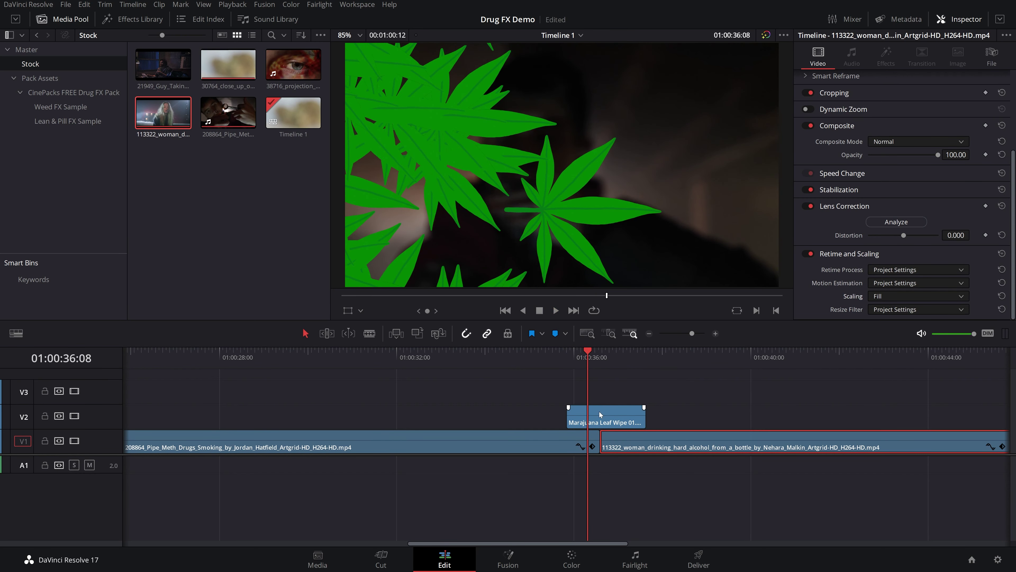
{"action": "left_click_drag", "start_coordinate": [604, 407], "coordinate": [605, 383]}
{"action": "left_click_drag", "start_coordinate": [631, 433], "coordinate": [619, 408]}
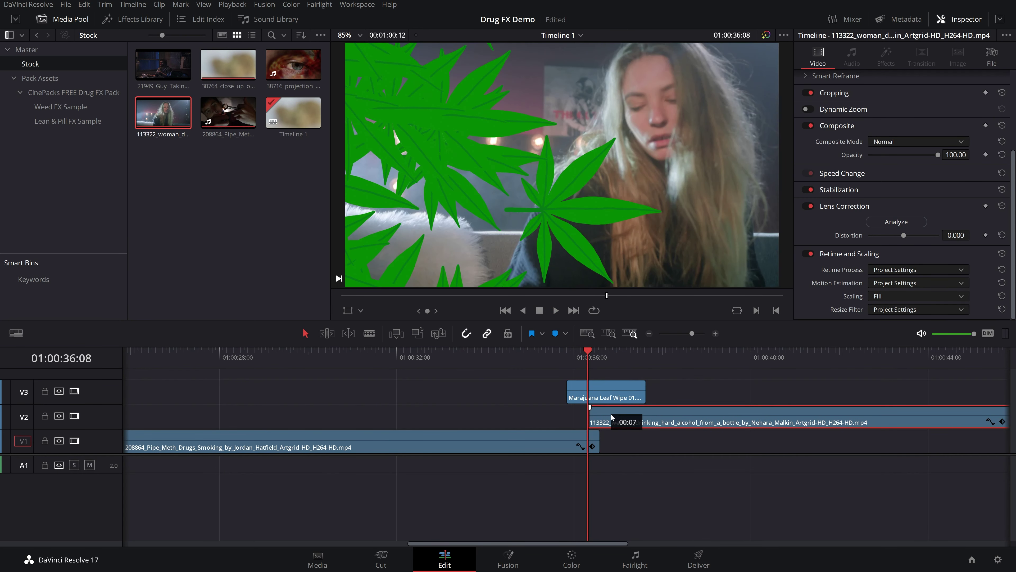
{"action": "left_click", "coordinate": [569, 353]}
{"action": "key", "text": "space"}
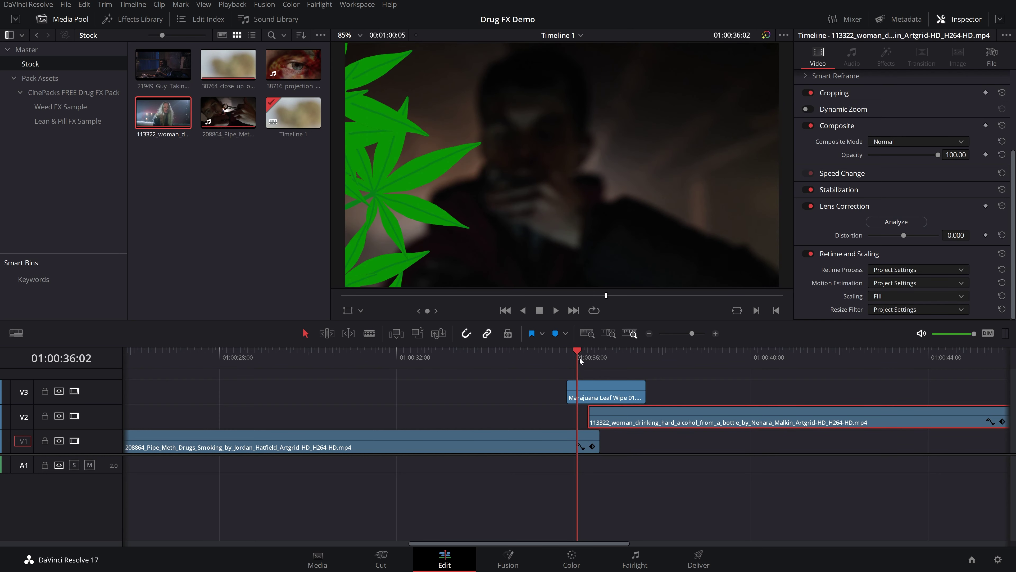
{"action": "key", "text": "space"}
{"action": "left_click_drag", "start_coordinate": [613, 420], "coordinate": [605, 419]}
{"action": "key", "text": "Right"}
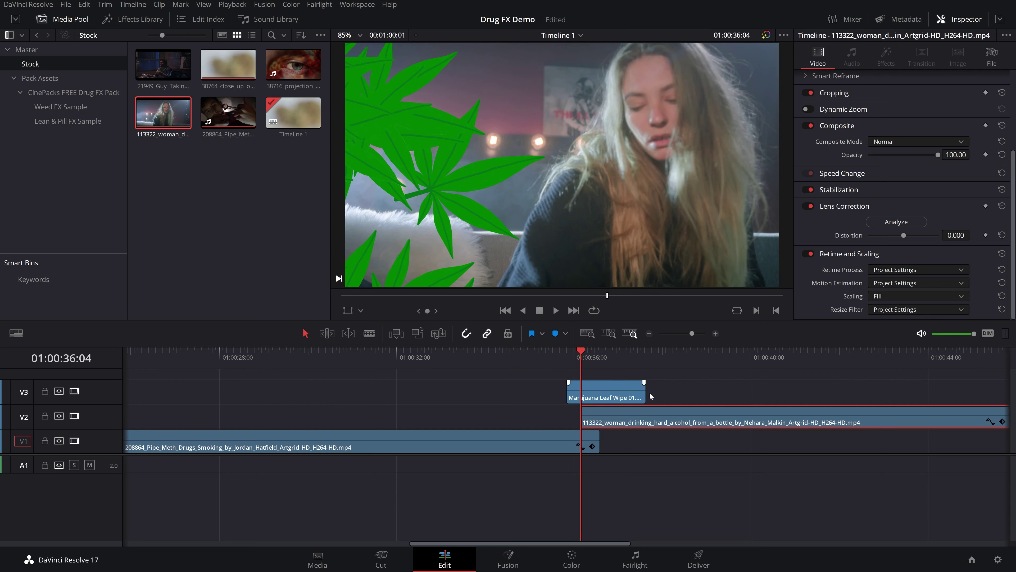
{"action": "scroll", "coordinate": [921, 144], "scroll_direction": "up", "scroll_amount": 3}
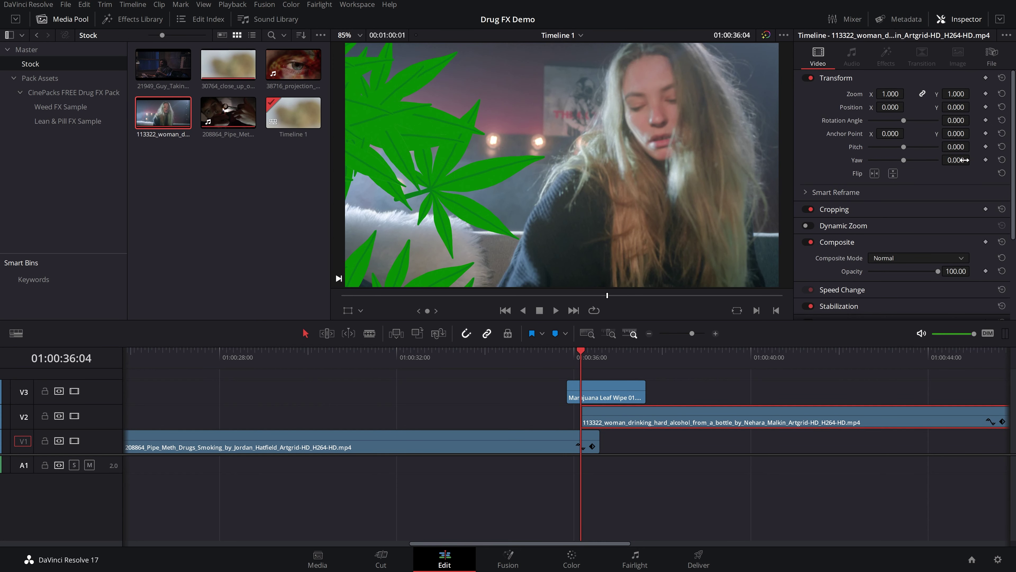
Keyframe the woman clip's Crop Right from fully cropped to uncropped across the leaf wipe.
{"action": "left_click", "coordinate": [848, 210]}
{"action": "scroll", "coordinate": [988, 177], "scroll_direction": "down", "scroll_amount": 1}
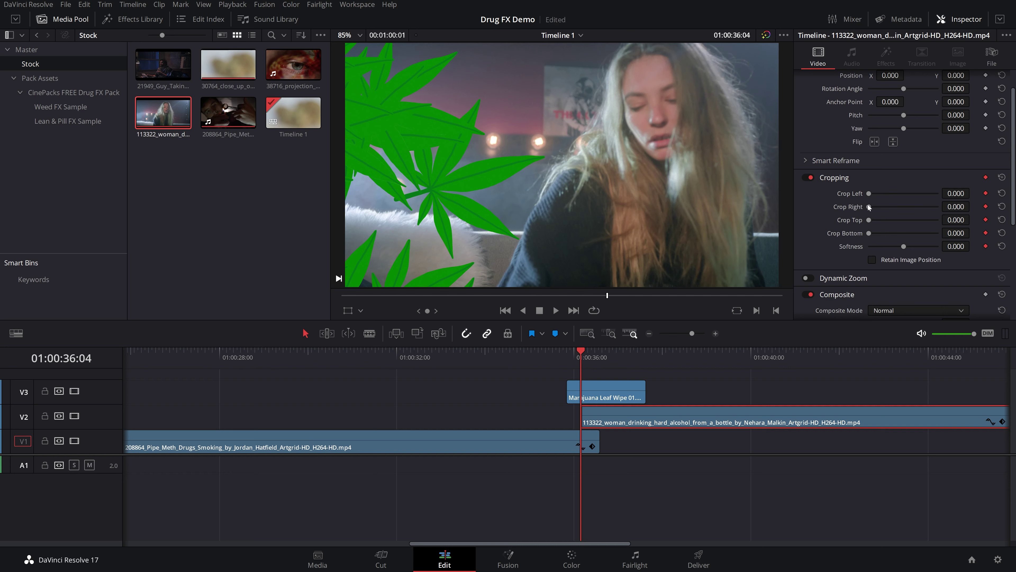
{"action": "left_click_drag", "start_coordinate": [870, 207], "coordinate": [933, 210]}
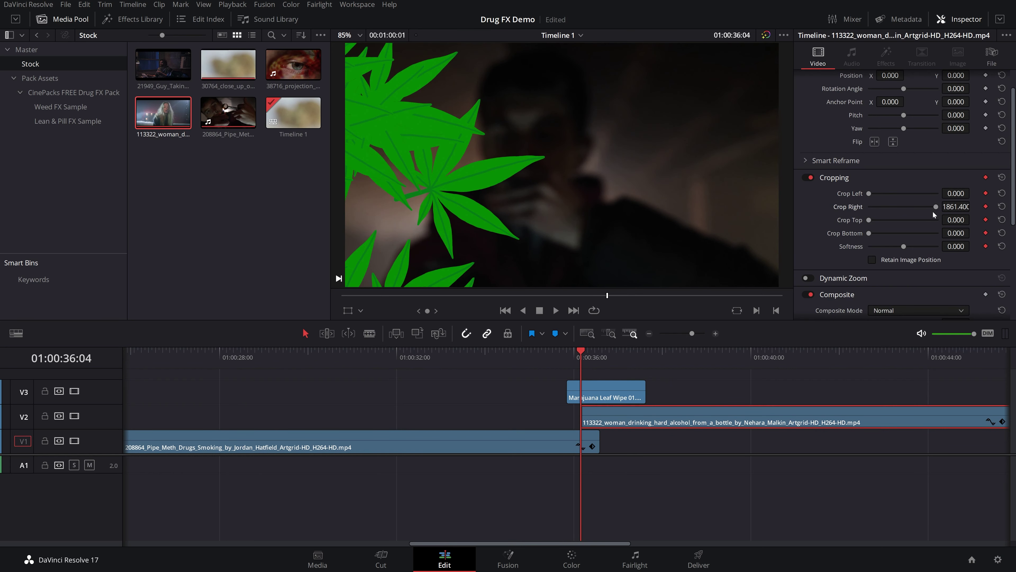
{"action": "key", "text": "Right"}
{"action": "key", "text": "Right"}
{"action": "key", "text": "Right"}
{"action": "key", "text": "Right"}
{"action": "key", "text": "Right"}
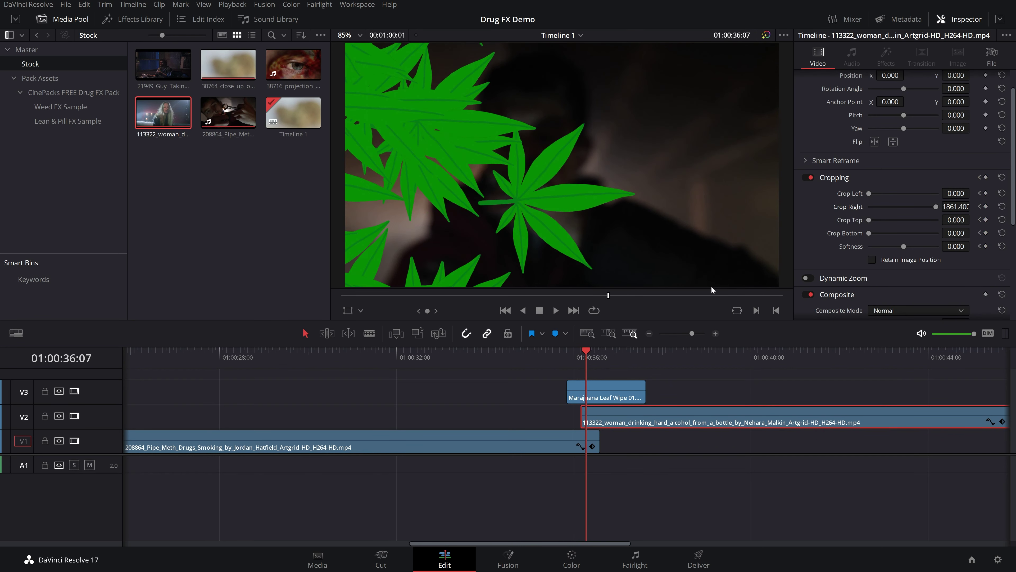
{"action": "key", "text": "Right"}
{"action": "key", "text": "Right"}
{"action": "key", "text": "Right"}
{"action": "key", "text": "Right"}
{"action": "key", "text": "Right"}
{"action": "key", "text": "Right"}
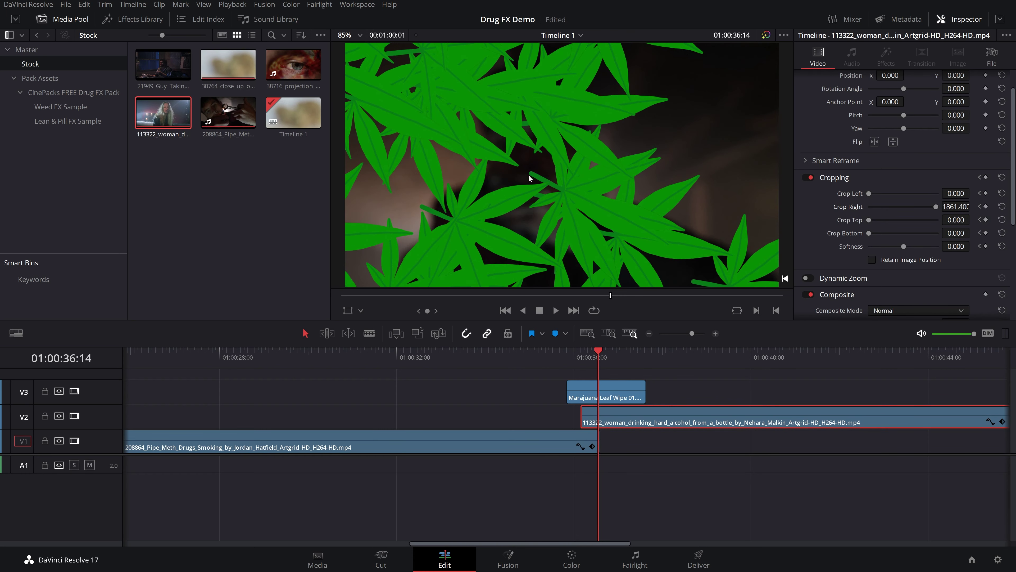
{"action": "key", "text": "Right"}
{"action": "key", "text": "Right"}
{"action": "key", "text": "Right"}
{"action": "key", "text": "Right"}
{"action": "key", "text": "Right"}
{"action": "key", "text": "Right"}
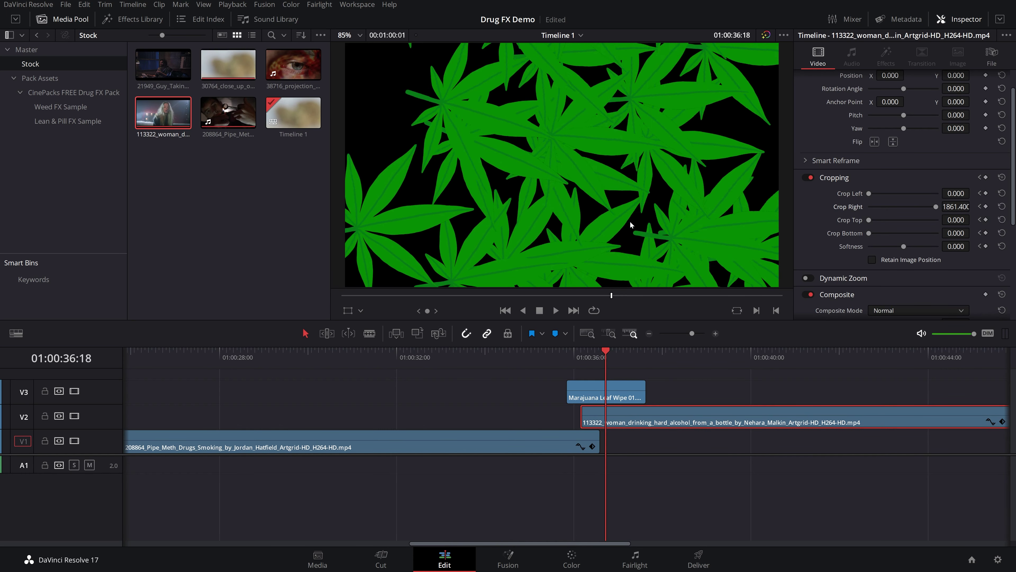
{"action": "key", "text": "Right"}
{"action": "key", "text": "Right"}
{"action": "key", "text": "Right"}
{"action": "key", "text": "Right"}
{"action": "key", "text": "Right"}
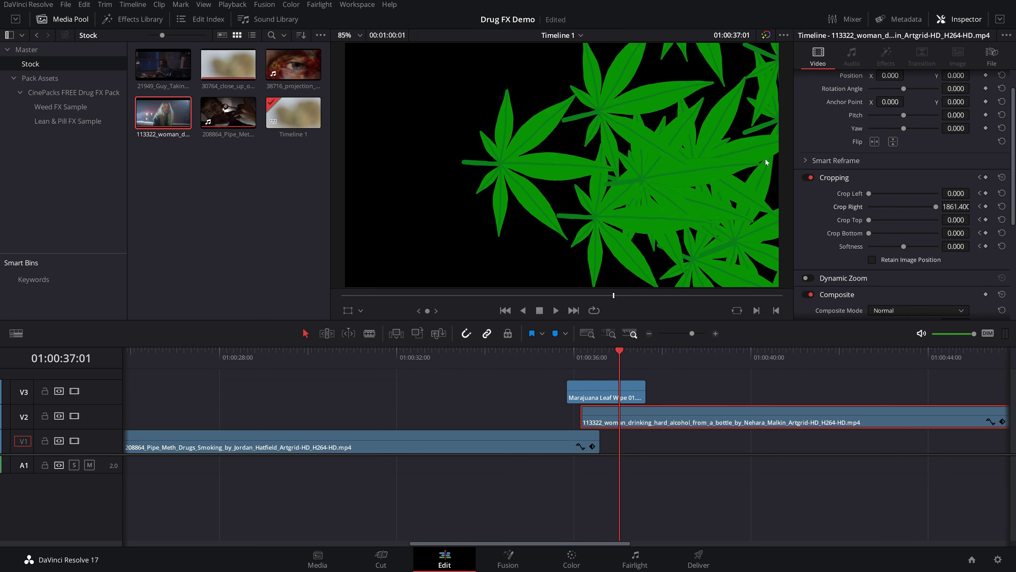
{"action": "left_click_drag", "start_coordinate": [936, 209], "coordinate": [866, 213]}
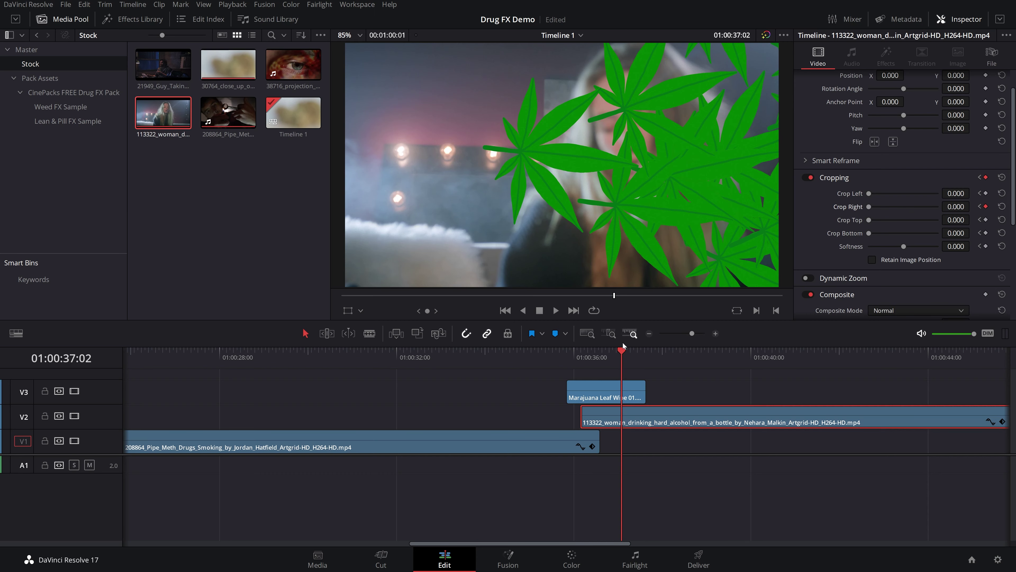
Shift the woman clip and leaf wipe earlier together and preview the retimed crop reveal.
{"action": "left_click_drag", "start_coordinate": [621, 347], "coordinate": [567, 347]}
{"action": "key", "text": "space"}
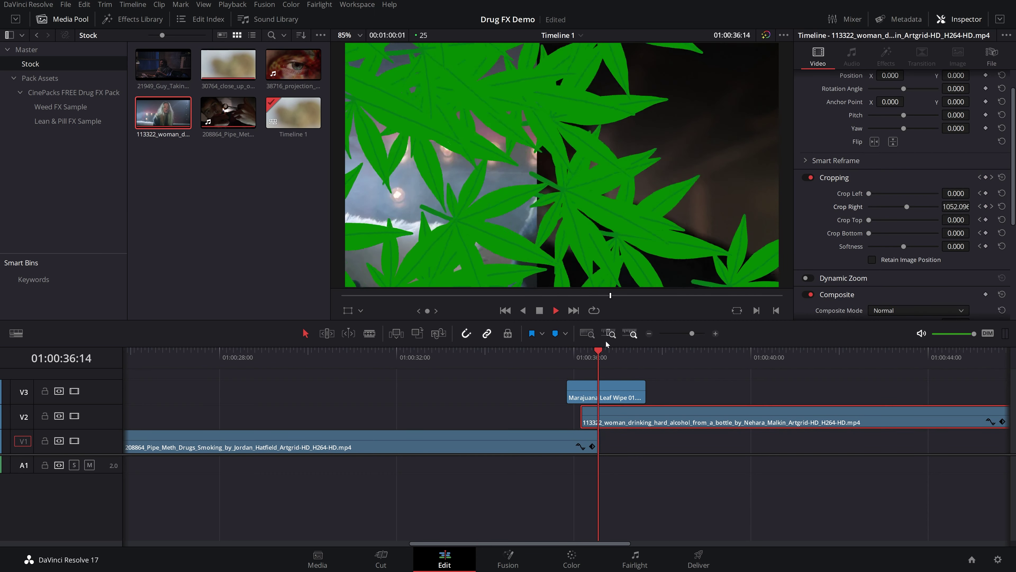
{"action": "key", "text": "space"}
{"action": "left_click", "coordinate": [577, 355]}
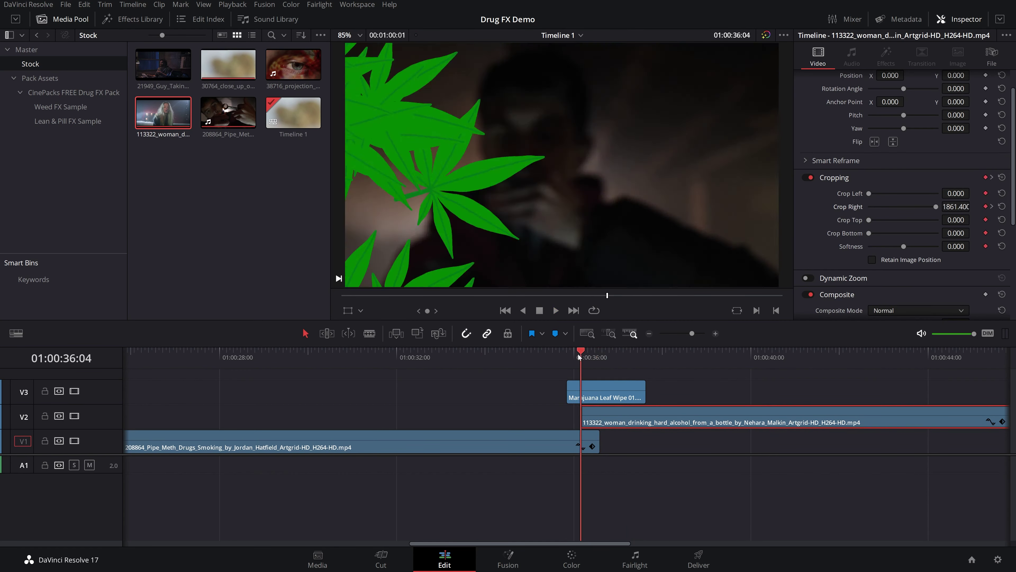
{"action": "left_click", "coordinate": [604, 396], "text": "ctrl"}
{"action": "left_click_drag", "start_coordinate": [605, 395], "coordinate": [581, 394]}
{"action": "left_click", "coordinate": [526, 355]}
{"action": "key", "text": "space"}
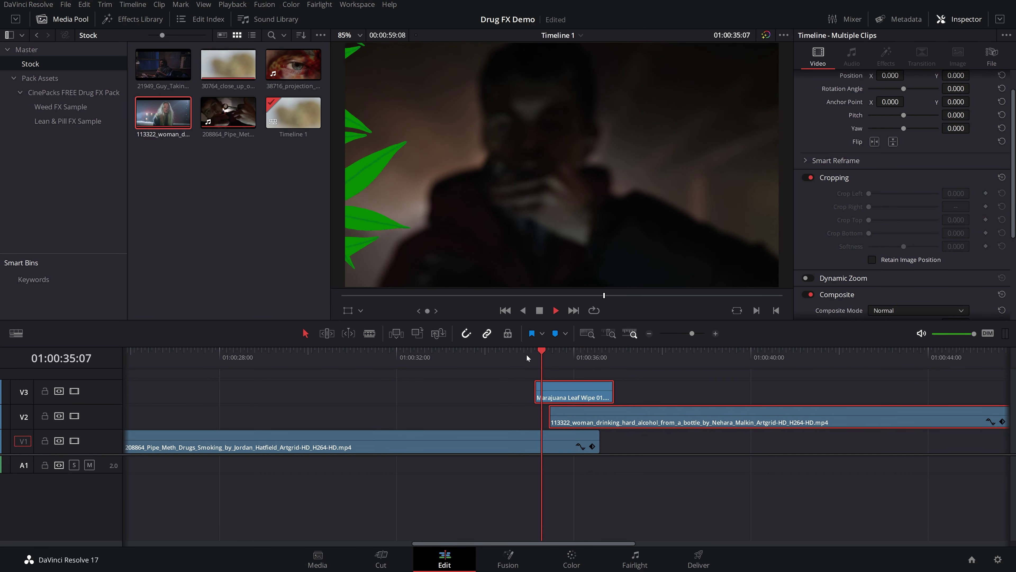
{"action": "key", "text": "space"}
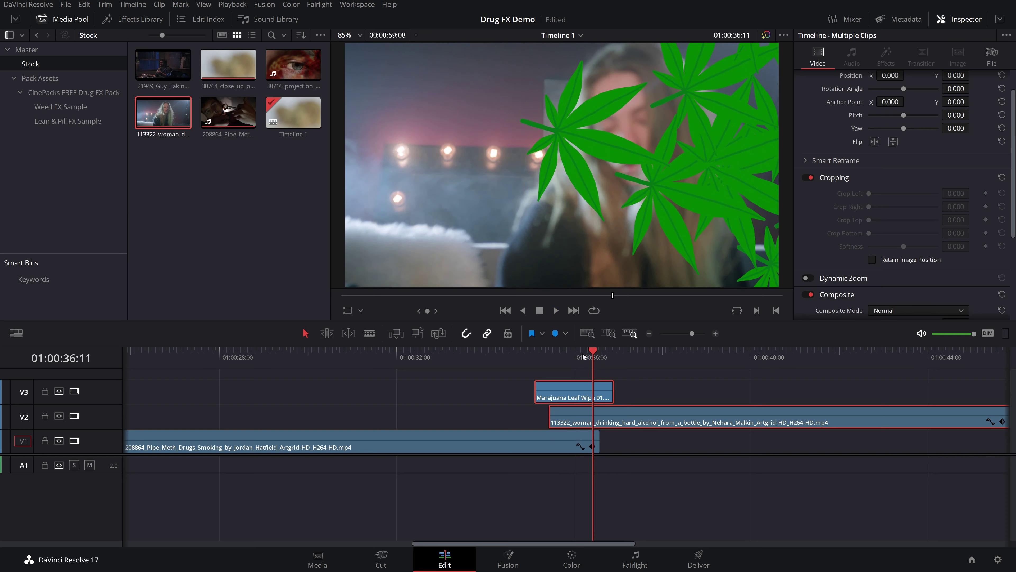
Raise the woman clip's Cropping Softness, leaving the leaf wipe's softness at zero.
{"action": "left_click", "coordinate": [565, 354]}
{"action": "left_click", "coordinate": [578, 385]}
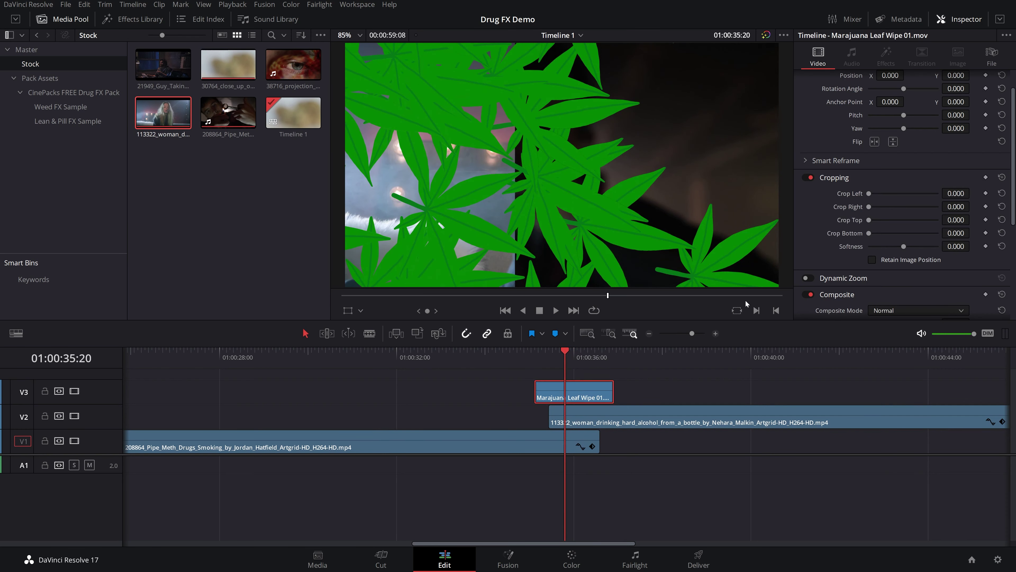
{"action": "left_click_drag", "start_coordinate": [904, 247], "coordinate": [920, 248]}
{"action": "double_click", "coordinate": [919, 249]}
{"action": "left_click", "coordinate": [587, 418]}
{"action": "left_click_drag", "start_coordinate": [905, 247], "coordinate": [926, 248]}
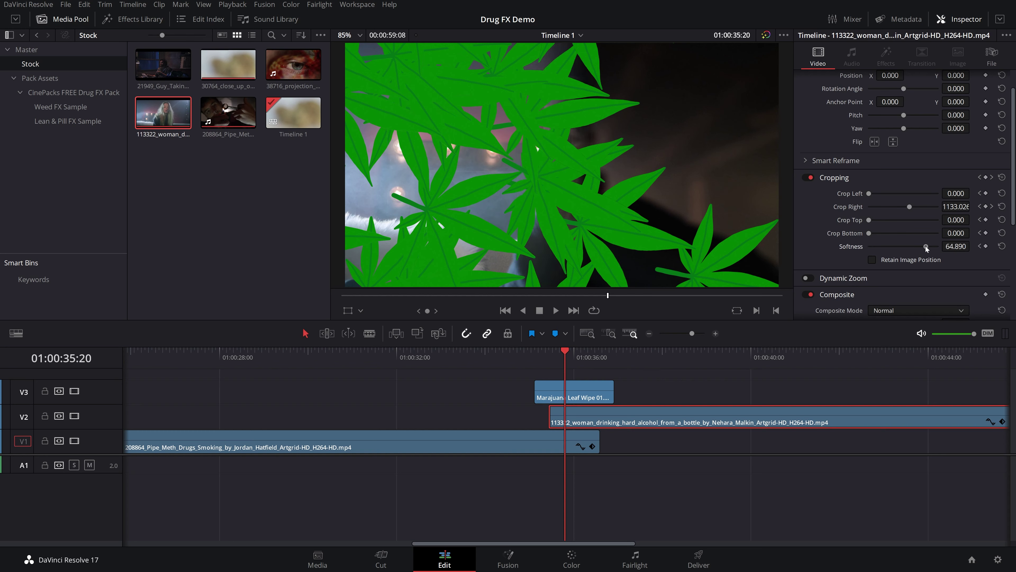
Replay the softened reveal, then park on the leaf wipe and switch to the Color page.
{"action": "left_click", "coordinate": [545, 352]}
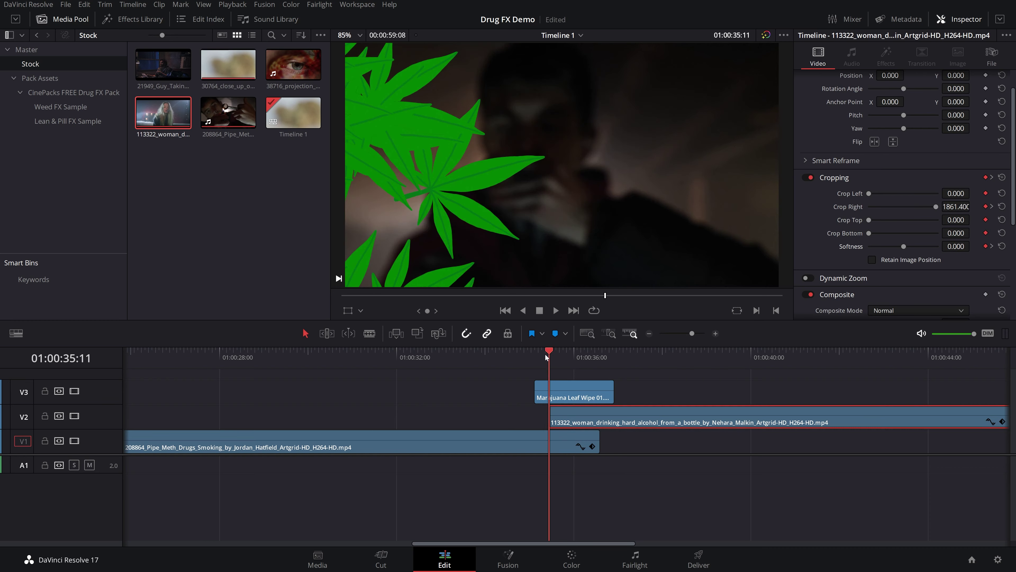
{"action": "key", "text": "space"}
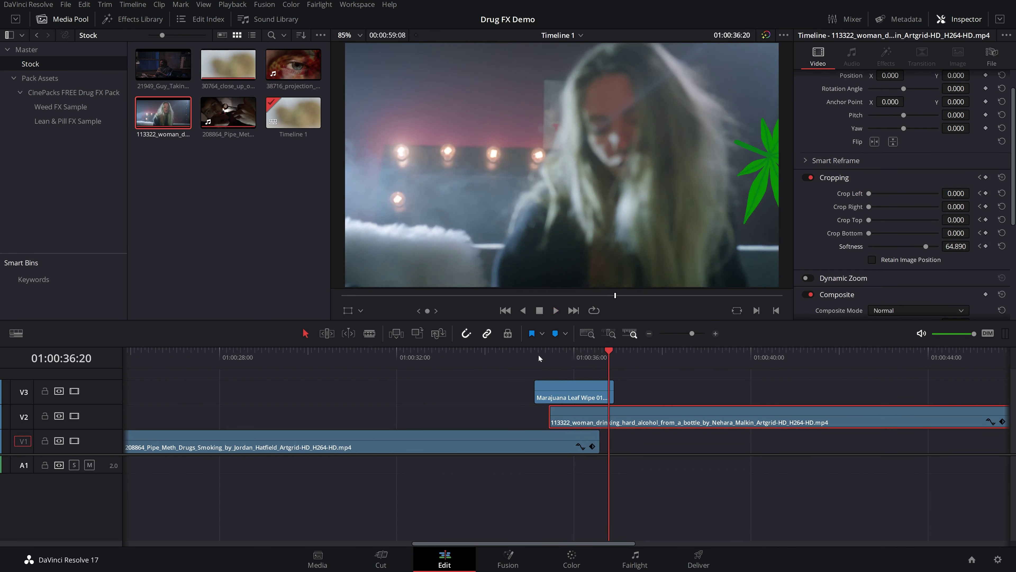
{"action": "left_click", "coordinate": [528, 351]}
{"action": "key", "text": "space"}
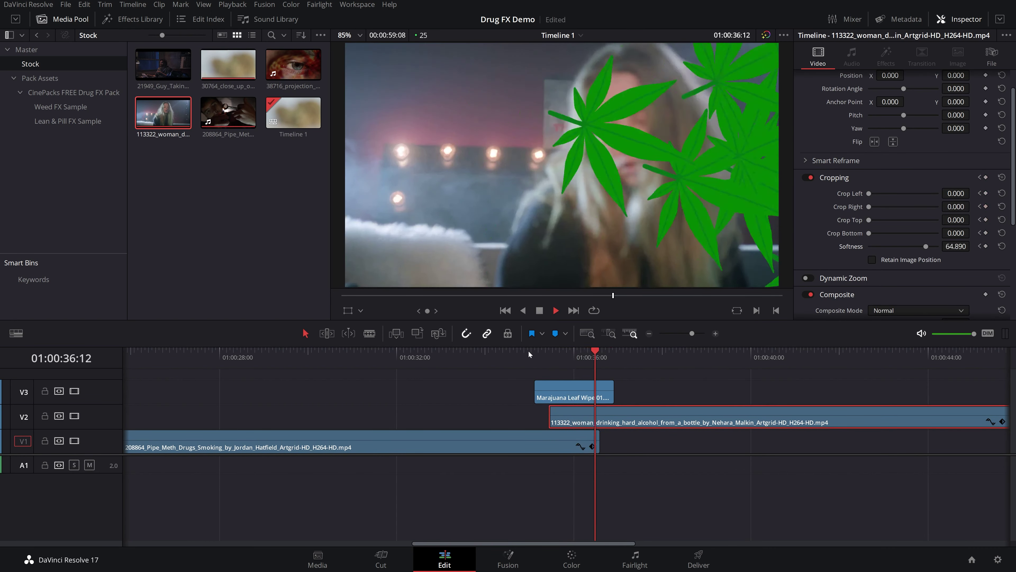
{"action": "left_click", "coordinate": [528, 350]}
{"action": "left_click", "coordinate": [559, 385]}
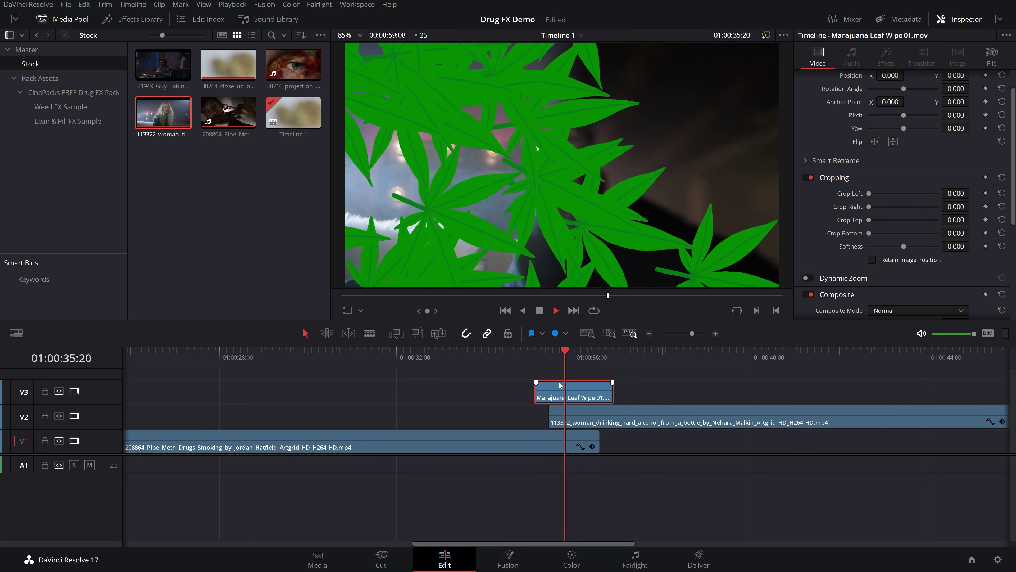
{"action": "key", "text": "space"}
{"action": "left_click", "coordinate": [536, 353]}
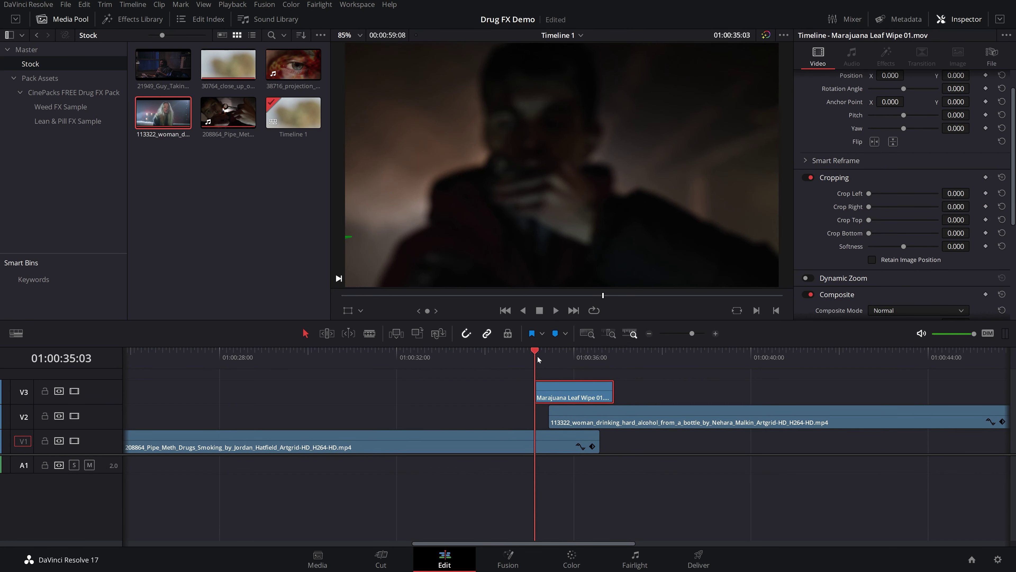
{"action": "left_click", "coordinate": [549, 357]}
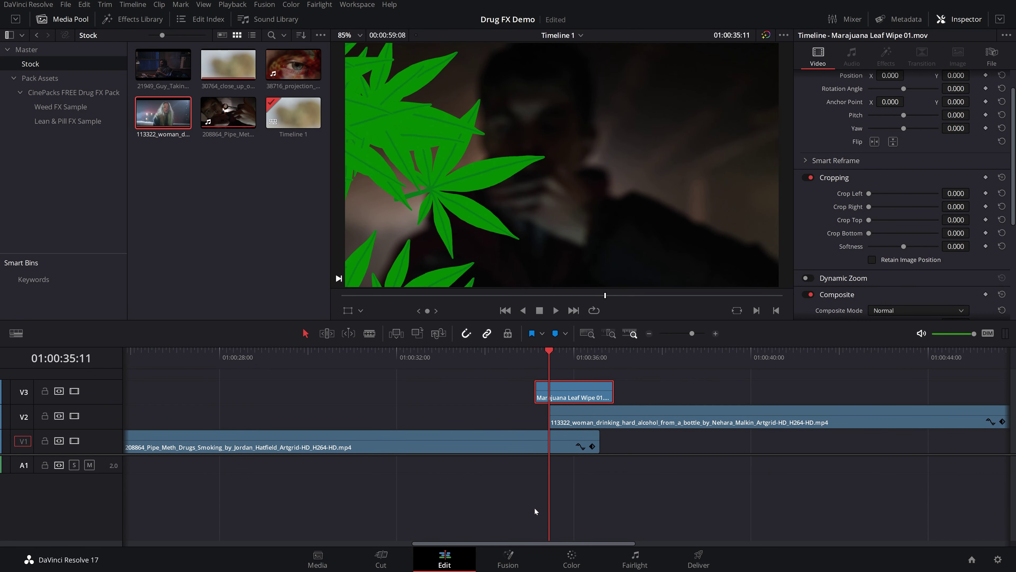
{"action": "left_click", "coordinate": [571, 559]}
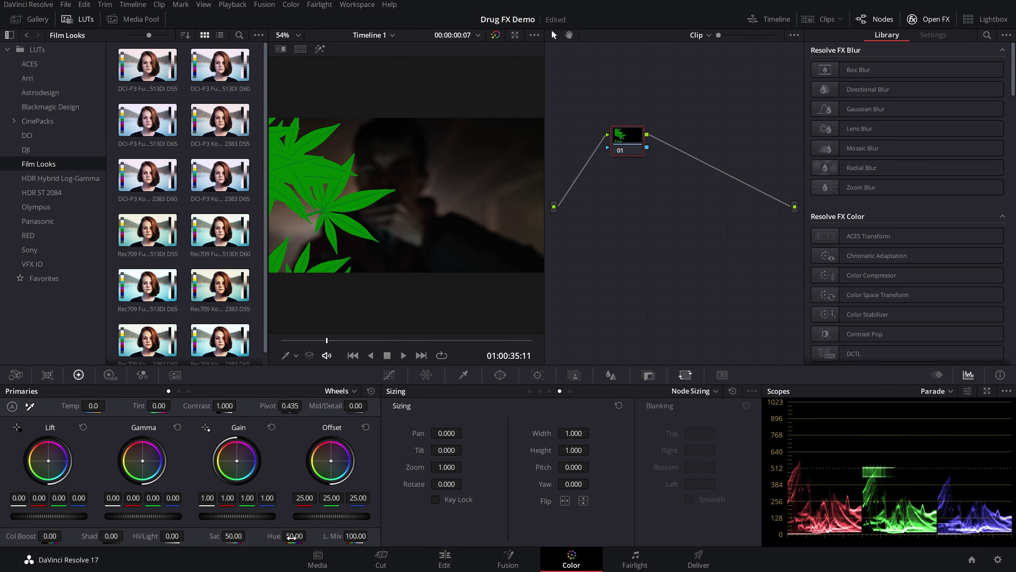
Keyframe the leaf wipe's Primaries Hue from 0.00 at the start to 100.00 at the clip end, then play it.
{"action": "left_click_drag", "start_coordinate": [292, 537], "coordinate": [310, 536]}
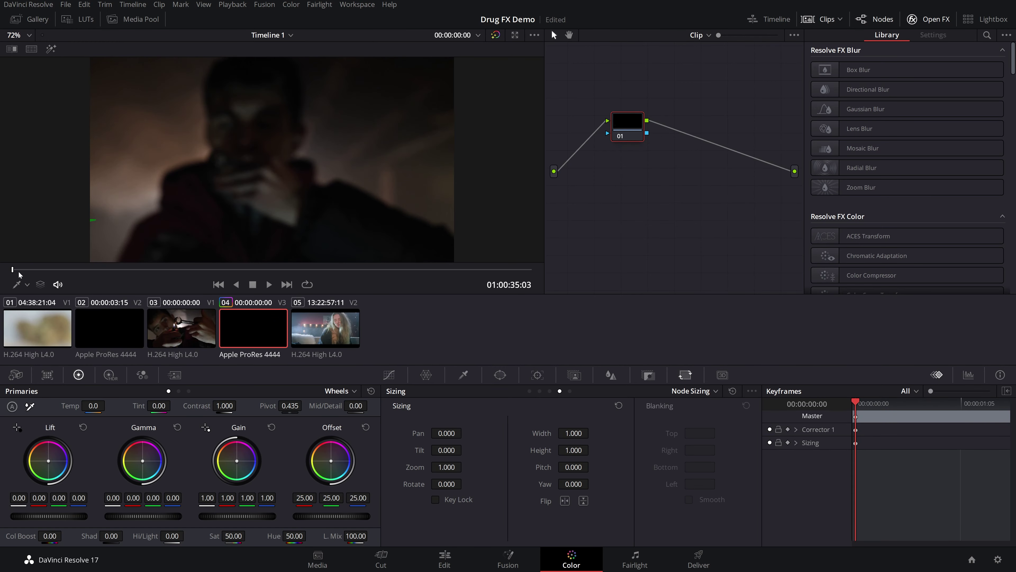
{"action": "mouse_move", "coordinate": [17, 271]}
{"action": "left_mouse_down"}
{"action": "mouse_move", "coordinate": [250, 271]}
{"action": "mouse_move", "coordinate": [1, 271]}
{"action": "left_mouse_up"}
{"action": "double_click", "coordinate": [294, 536]}
{"action": "left_click_drag", "start_coordinate": [856, 405], "coordinate": [1008, 404]}
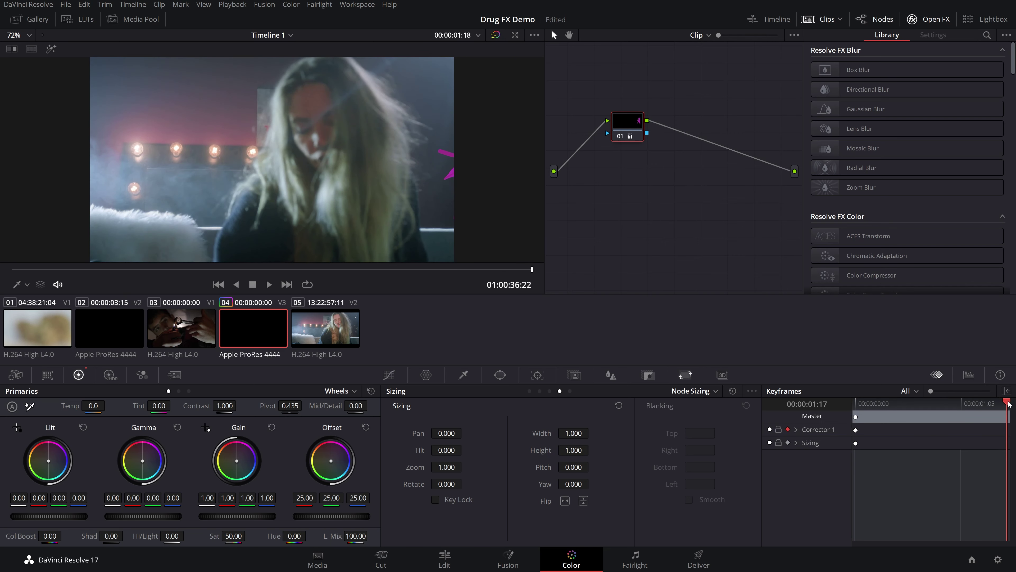
{"action": "left_click_drag", "start_coordinate": [295, 536], "coordinate": [310, 535]}
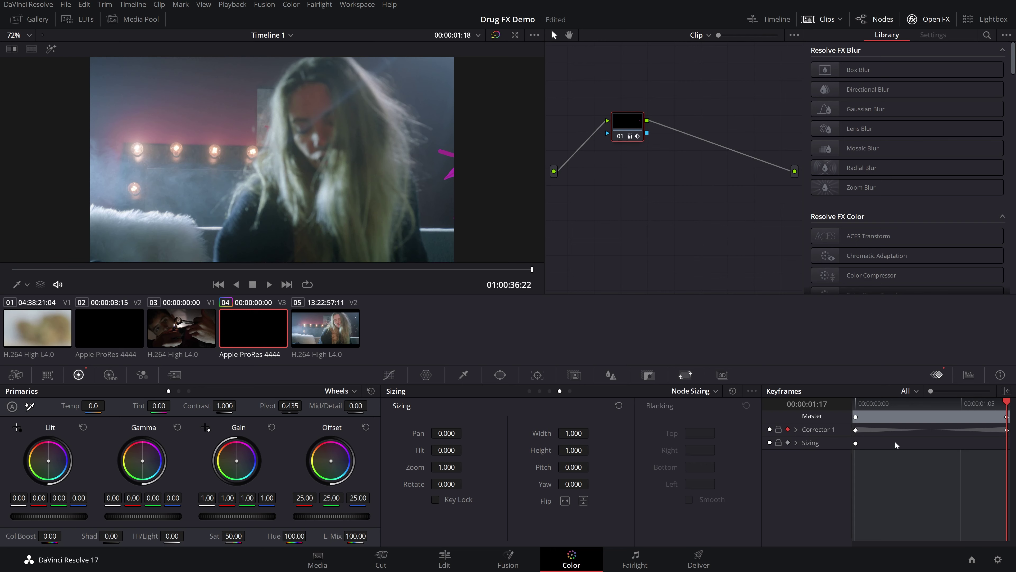
{"action": "key", "text": "Home"}
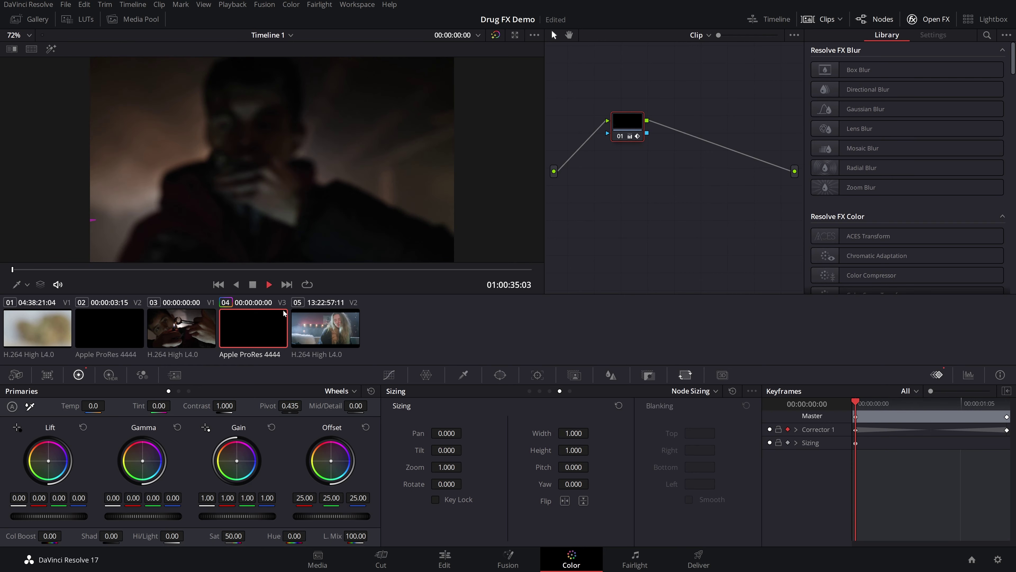
{"action": "key", "text": "space"}
{"action": "key", "text": "space"}
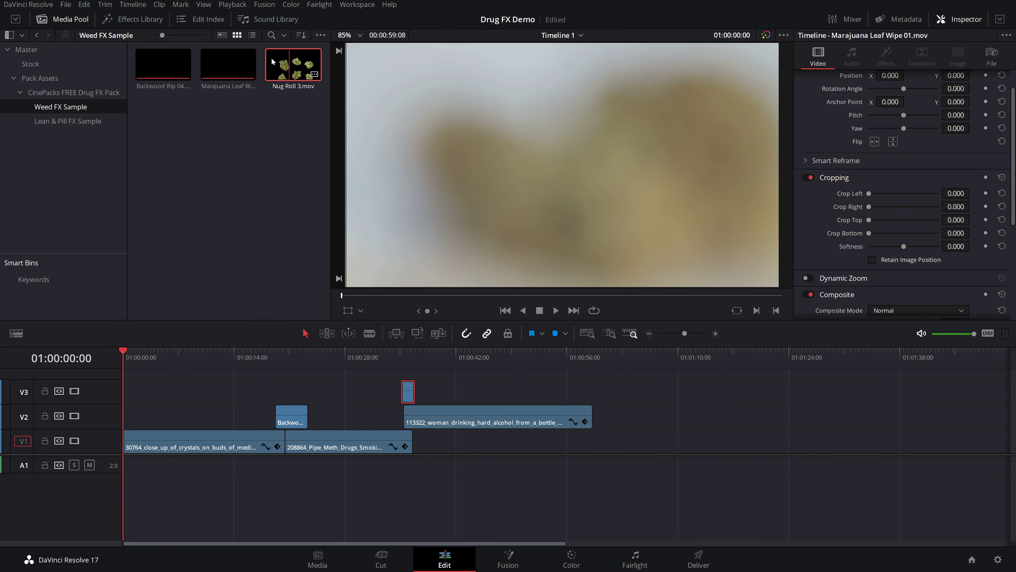
Preview Nug Roll 3.mov and add it to the start of V2.
{"action": "double_click", "coordinate": [293, 64]}
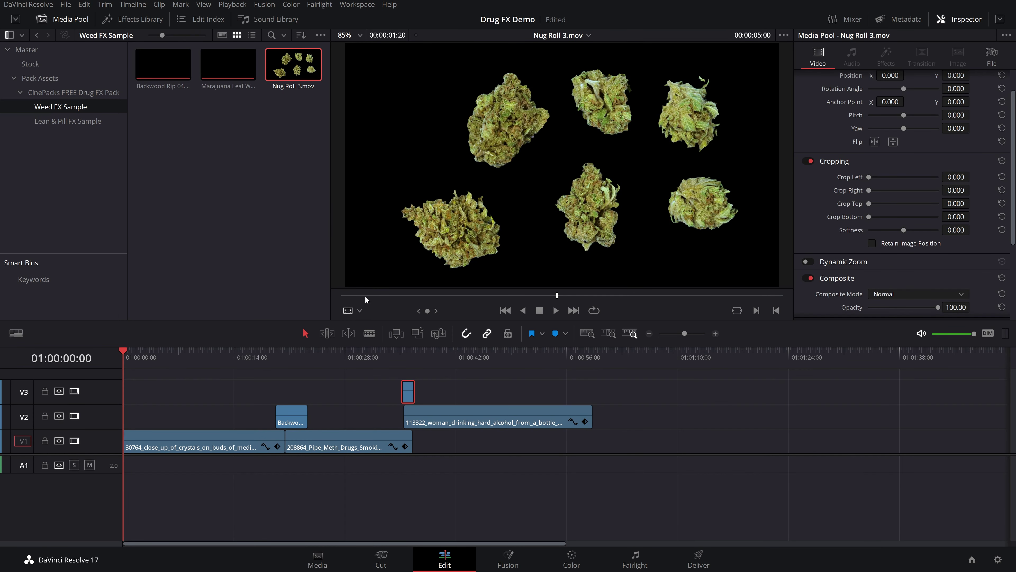
{"action": "left_click_drag", "start_coordinate": [365, 297], "coordinate": [763, 299]}
{"action": "left_click_drag", "start_coordinate": [313, 73], "coordinate": [128, 416]}
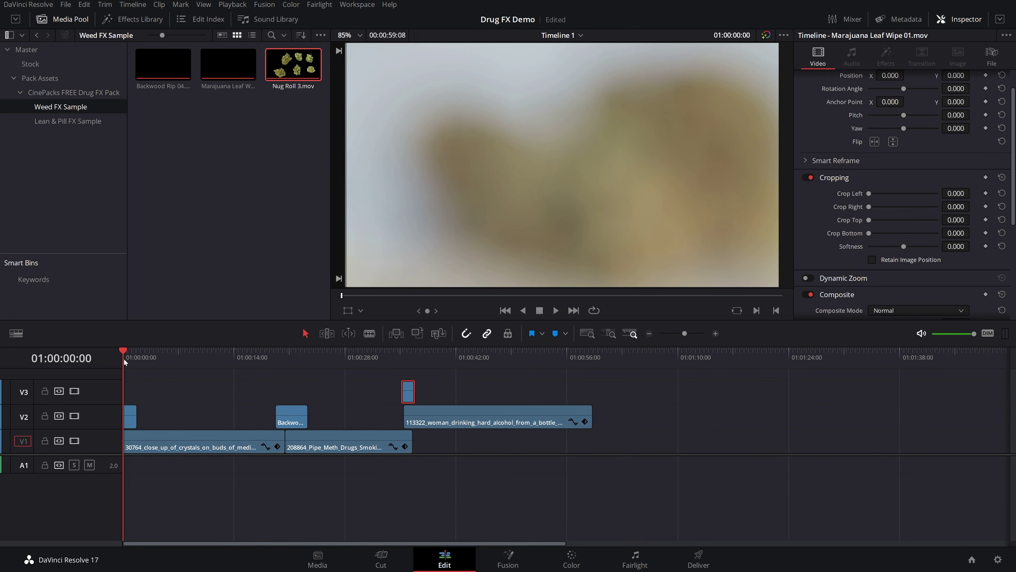
{"action": "key", "text": "space"}
Slide the Nug Roll clip later on V2 to around 01:00:09 and play the overlay.
{"action": "key", "text": "space"}
{"action": "left_click_drag", "start_coordinate": [129, 417], "coordinate": [200, 421]}
{"action": "mouse_move", "coordinate": [193, 356]}
{"action": "left_mouse_down"}
{"action": "mouse_move", "coordinate": [209, 356]}
{"action": "mouse_move", "coordinate": [197, 357]}
{"action": "left_mouse_up"}
{"action": "key", "text": "space"}
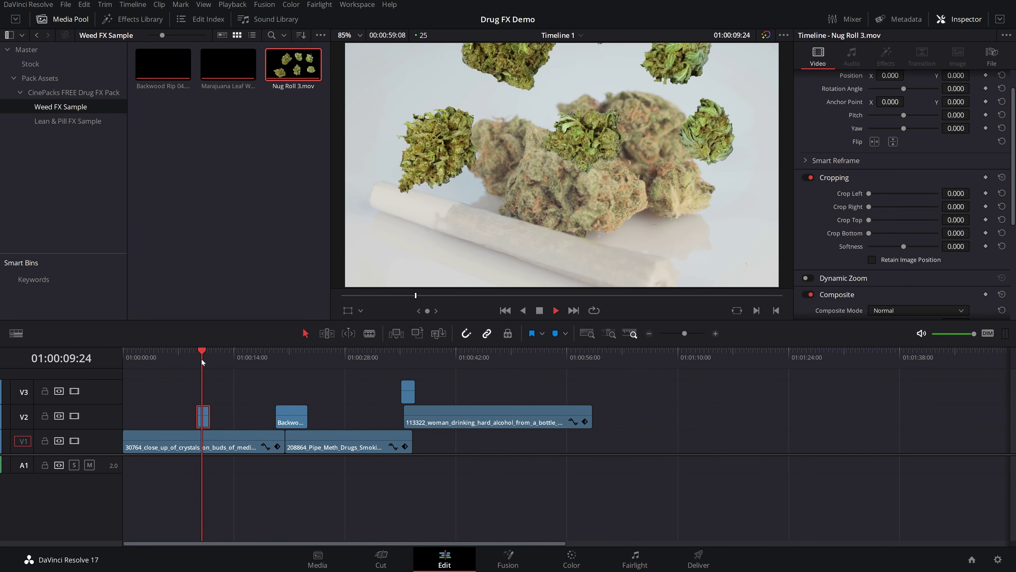
{"action": "key", "text": "space"}
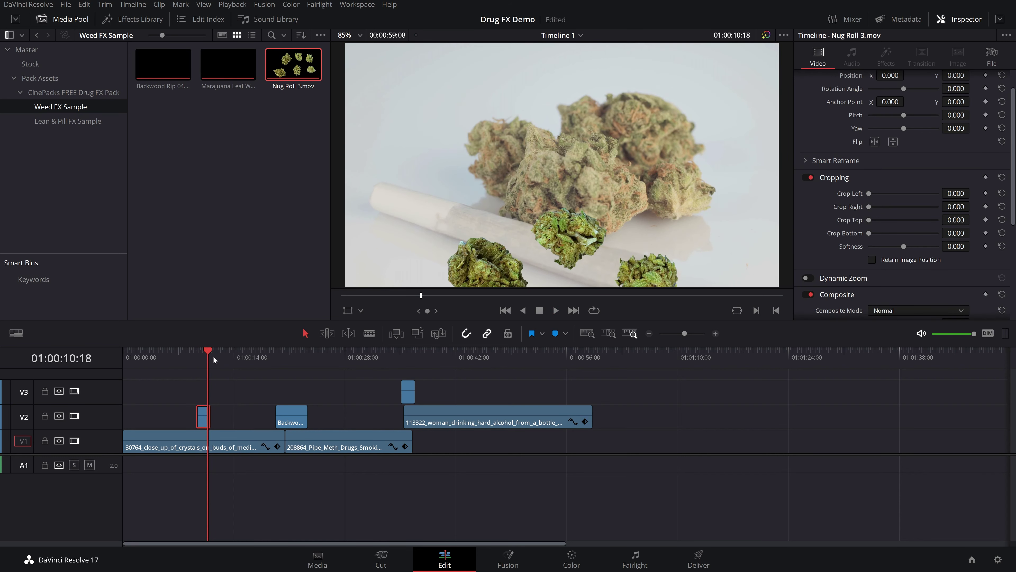
{"action": "key", "text": "space"}
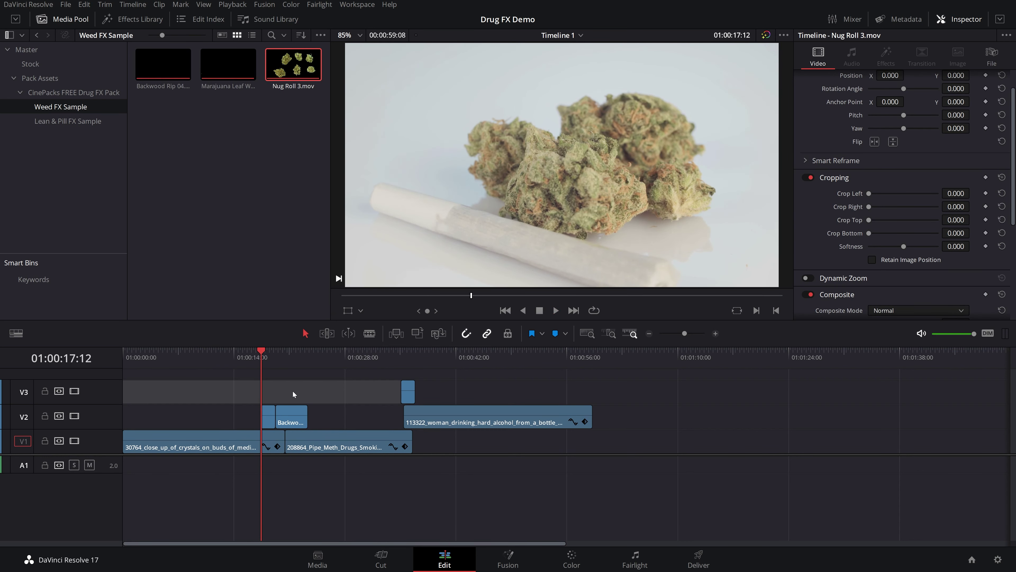
{"action": "key", "text": "space"}
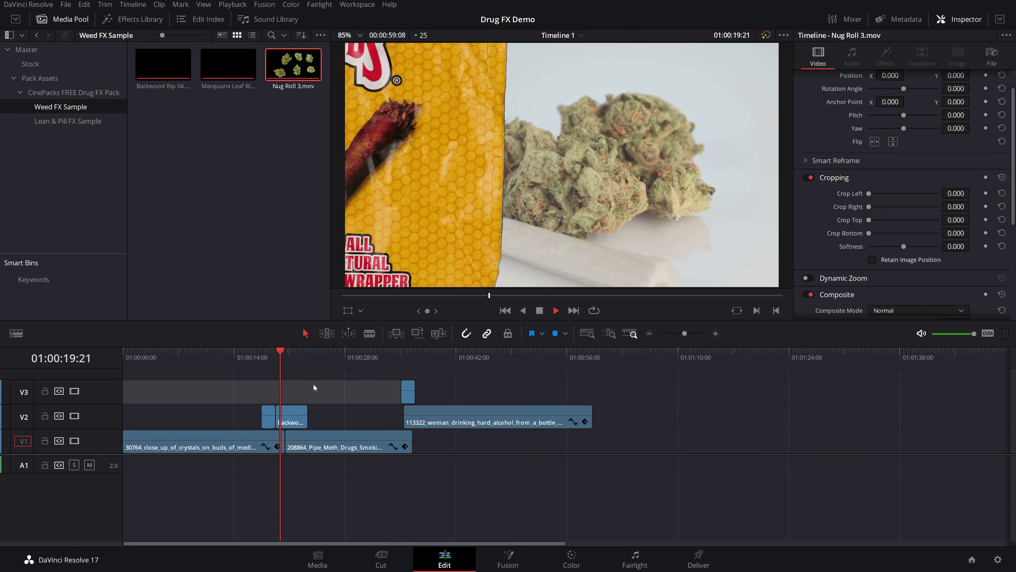
{"action": "key", "text": "space"}
Replay the Nug Roll overlay from just before it and bring it to the Color page.
{"action": "left_click", "coordinate": [264, 351]}
{"action": "left_click", "coordinate": [268, 416]}
{"action": "key", "text": "space"}
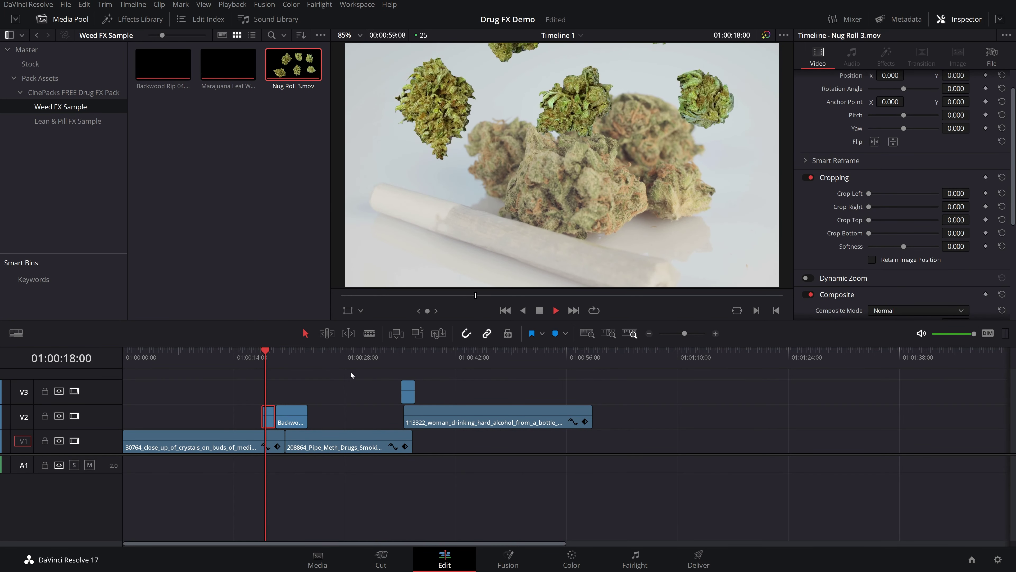
{"action": "left_click", "coordinate": [571, 558]}
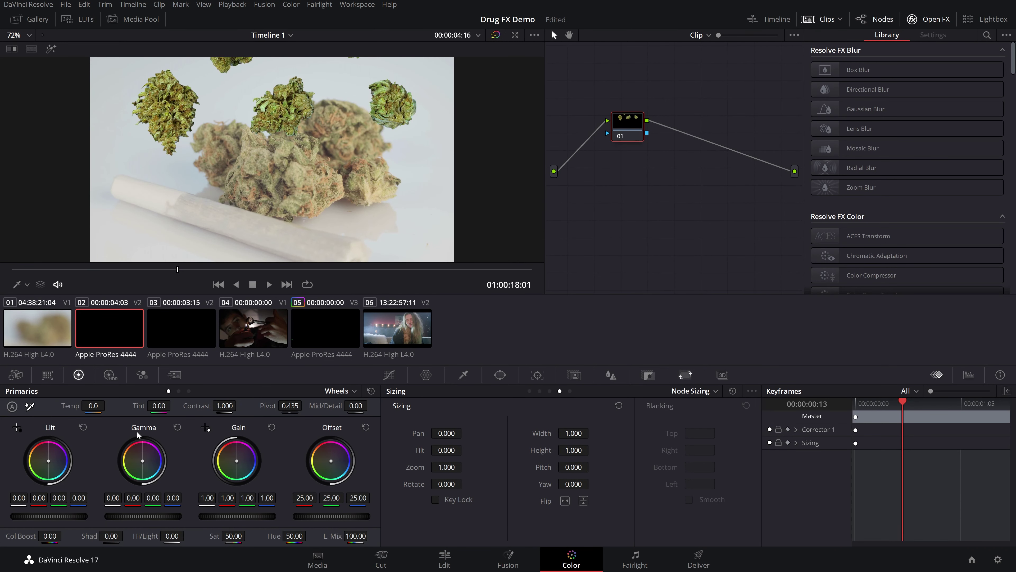
Grade Nug Roll 3 with Contrast 0.664, Saturation 41.40 and master Gain 1.24.
{"action": "left_click_drag", "start_coordinate": [224, 406], "coordinate": [240, 405]}
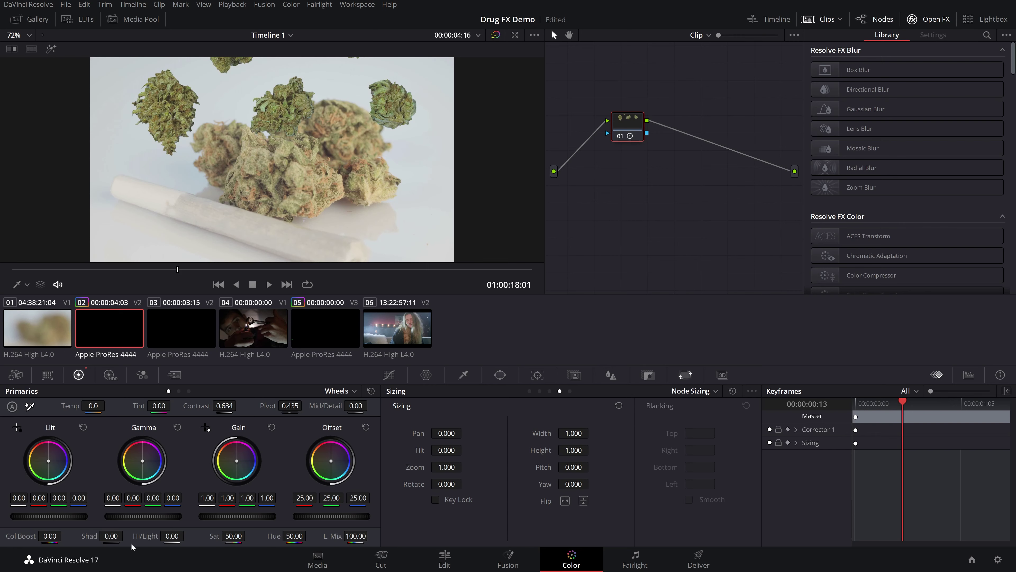
{"action": "left_click_drag", "start_coordinate": [233, 536], "coordinate": [248, 535]}
{"action": "left_click_drag", "start_coordinate": [238, 515], "coordinate": [262, 516]}
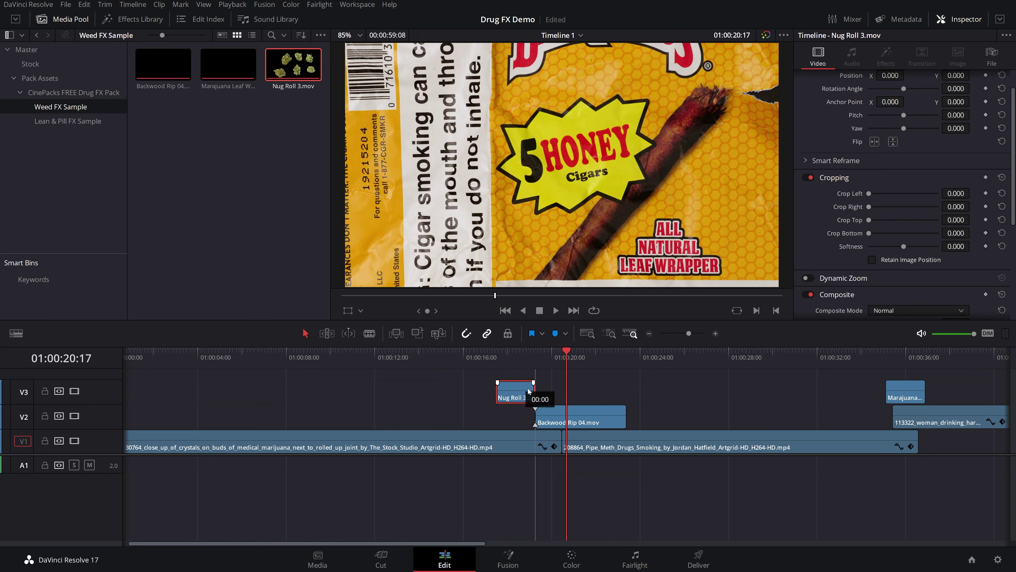
Nudge the Nug Roll clip later on V3, replay that section, and open the Lean & Pill FX Sample bin.
{"action": "left_click_drag", "start_coordinate": [514, 395], "coordinate": [527, 394]}
{"action": "left_click", "coordinate": [516, 354]}
{"action": "key", "text": "space"}
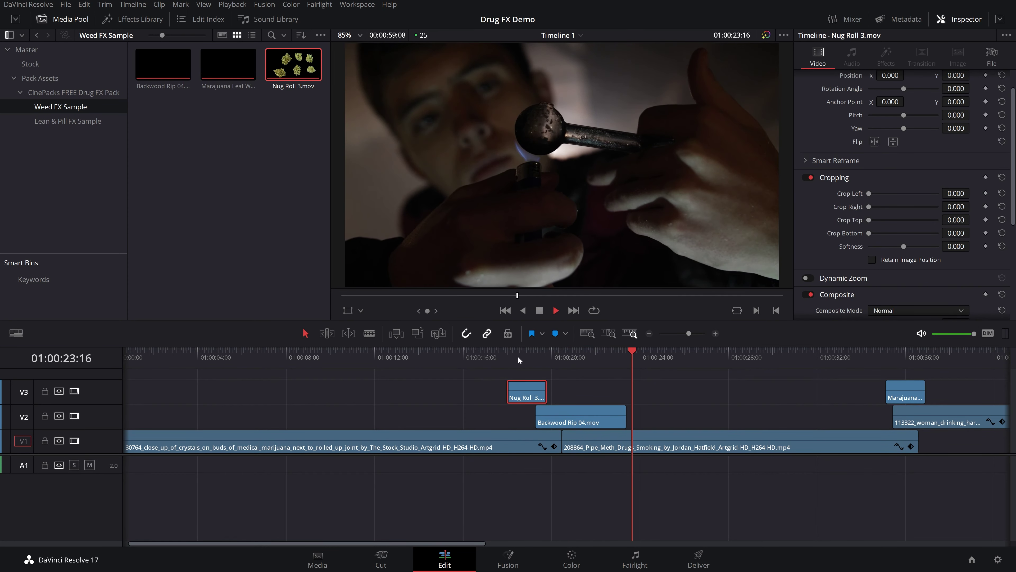
{"action": "left_click", "coordinate": [67, 121]}
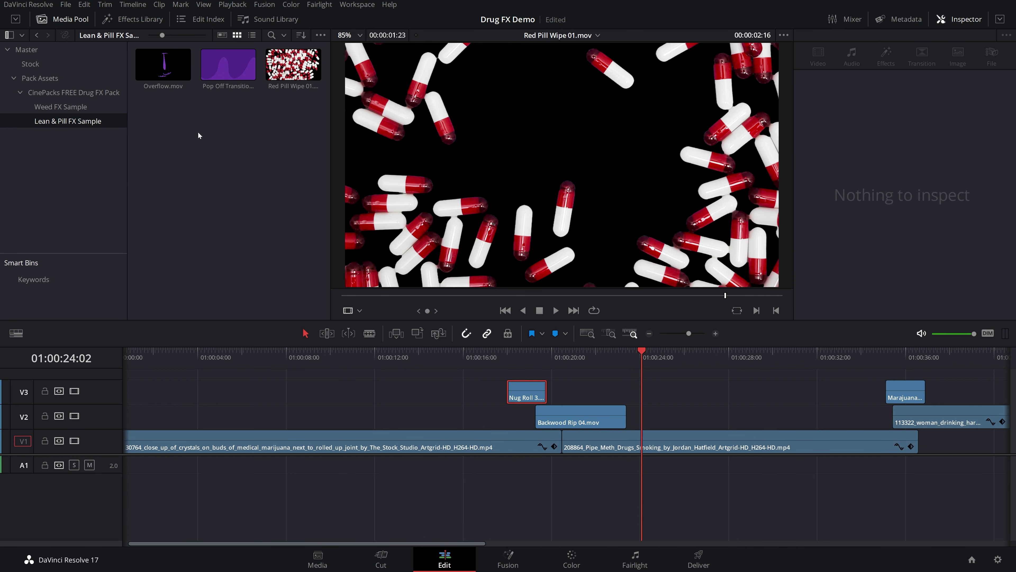
Preview Red Pill Wipe 01.mov and place it on V3 at the playhead.
{"action": "left_click", "coordinate": [293, 64]}
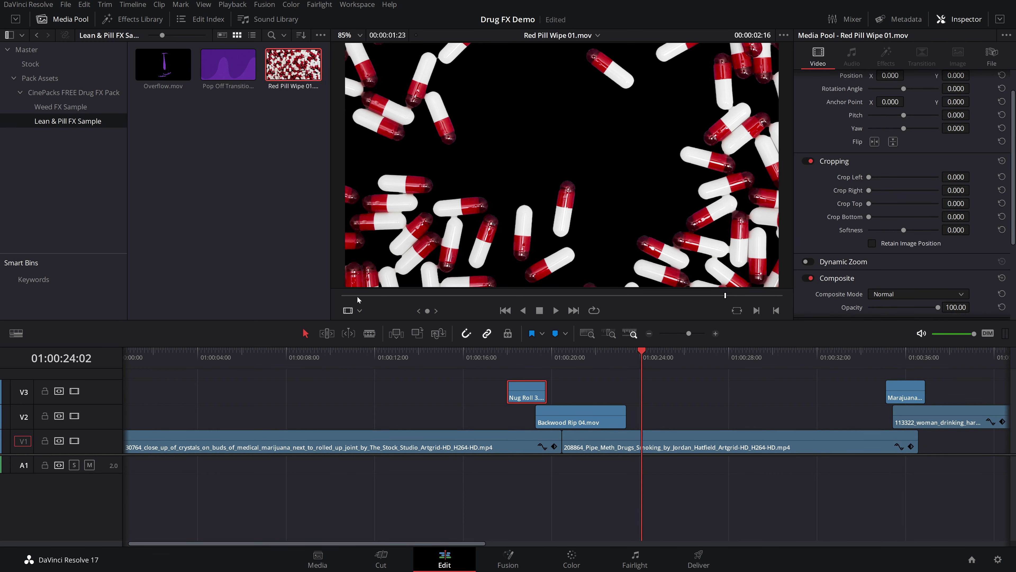
{"action": "left_click_drag", "start_coordinate": [357, 298], "coordinate": [786, 315]}
{"action": "scroll", "coordinate": [680, 440], "scroll_direction": "down", "scroll_amount": 3}
{"action": "left_click", "coordinate": [443, 353]}
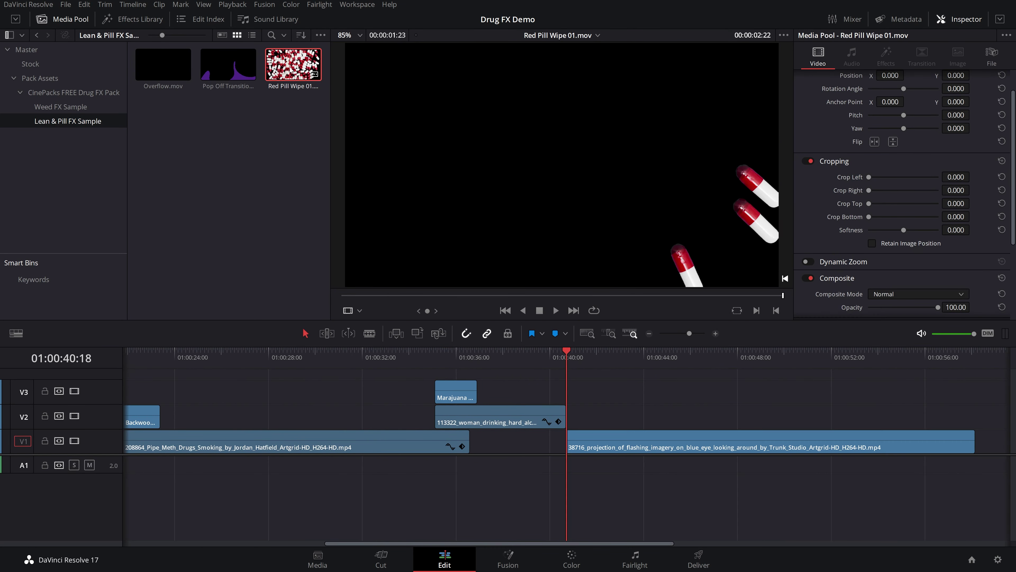
{"action": "left_click_drag", "start_coordinate": [284, 64], "coordinate": [568, 396]}
Play the wipe into the eye clip and set the eye clip's Scaling to Fill.
{"action": "scroll", "coordinate": [600, 406], "scroll_direction": "up", "scroll_amount": 2}
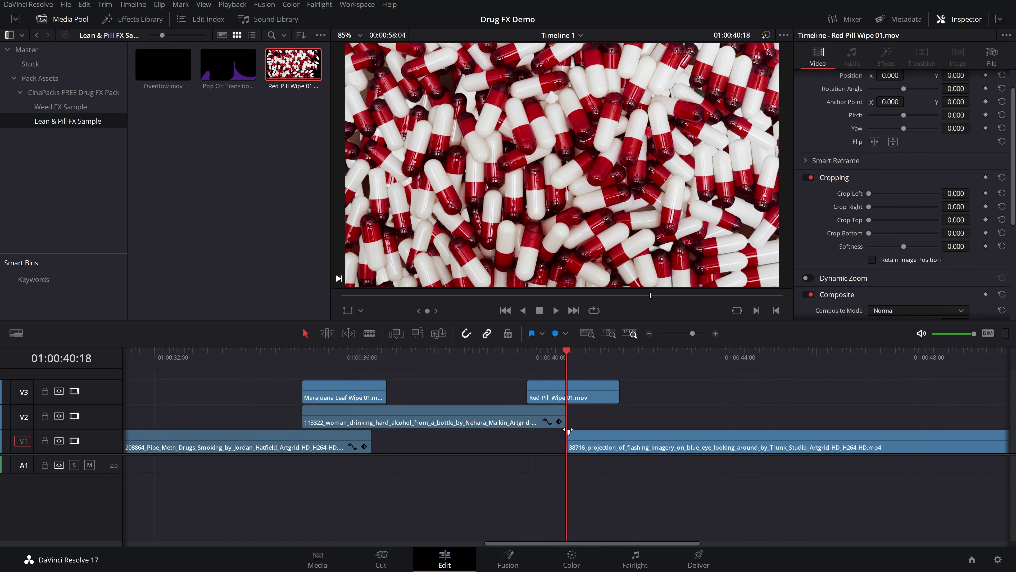
{"action": "left_click", "coordinate": [530, 358]}
{"action": "key", "text": "space"}
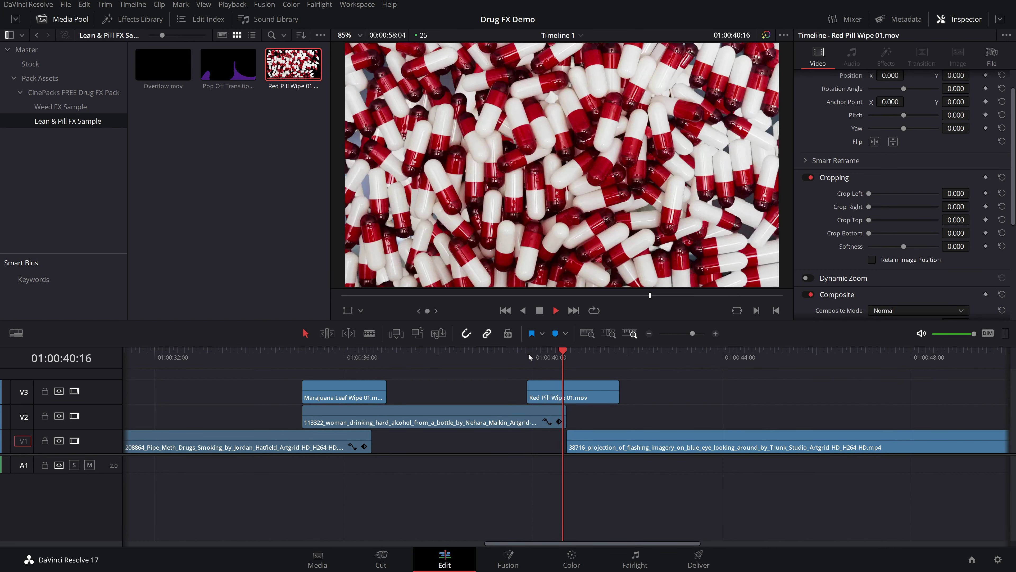
{"action": "key", "text": "space"}
{"action": "scroll", "coordinate": [903, 285], "scroll_direction": "down", "scroll_amount": 5}
{"action": "left_click", "coordinate": [891, 296]}
{"action": "left_click", "coordinate": [886, 347]}
Move Red Pill Wipe later on V3 and drop Pop Off Transition.mov onto V3 near the playhead.
{"action": "left_click", "coordinate": [548, 353]}
{"action": "left_click_drag", "start_coordinate": [547, 394], "coordinate": [851, 397]}
{"action": "left_click", "coordinate": [222, 64]}
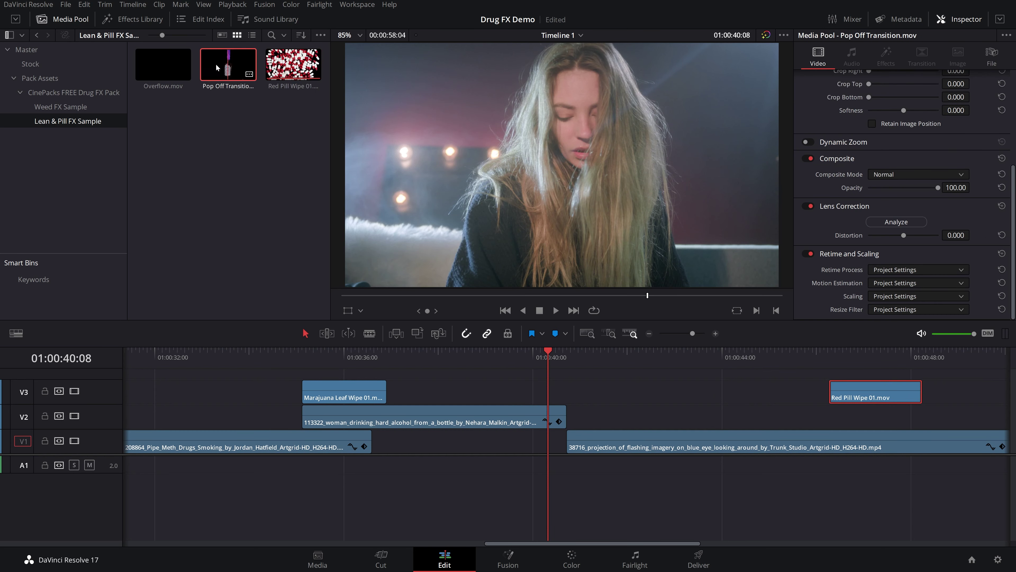
{"action": "left_click_drag", "start_coordinate": [222, 64], "coordinate": [556, 395]}
Play back the Pop Off bottle overlay, then bring it up on the Color page.
{"action": "left_click", "coordinate": [567, 354]}
{"action": "left_click", "coordinate": [473, 360]}
{"action": "key", "text": "space"}
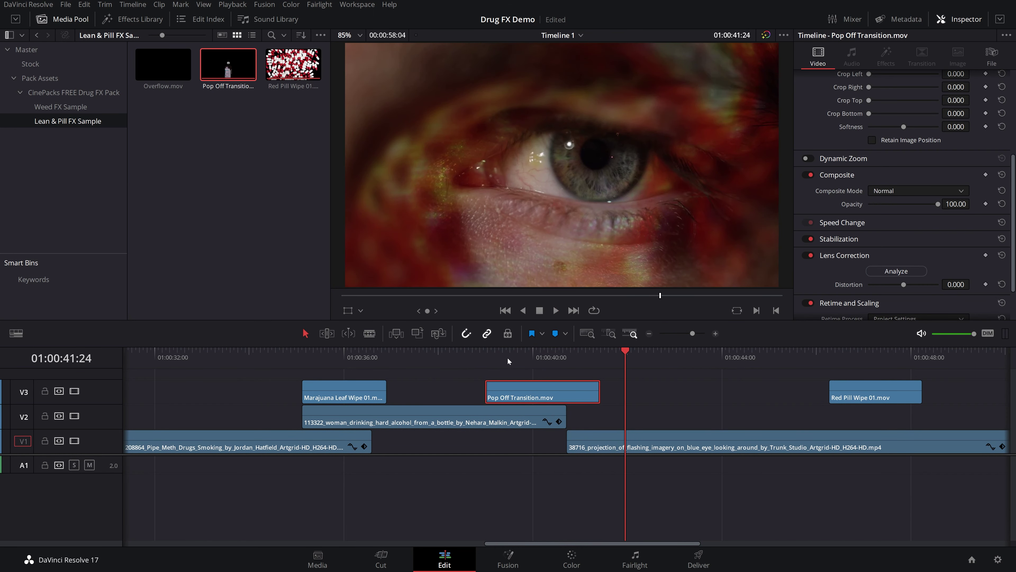
{"action": "left_click_drag", "start_coordinate": [528, 357], "coordinate": [550, 359]}
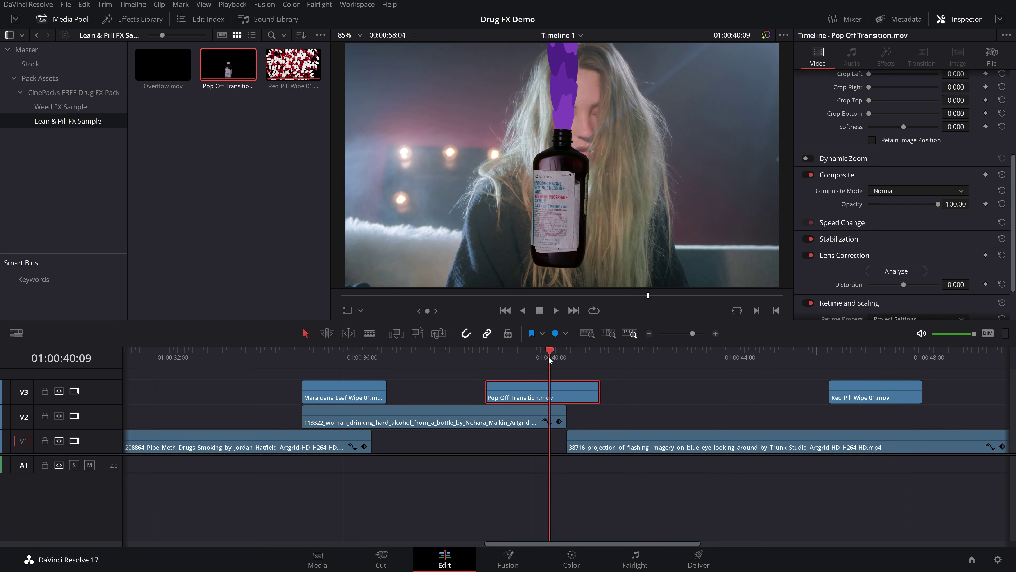
{"action": "left_click", "coordinate": [580, 559]}
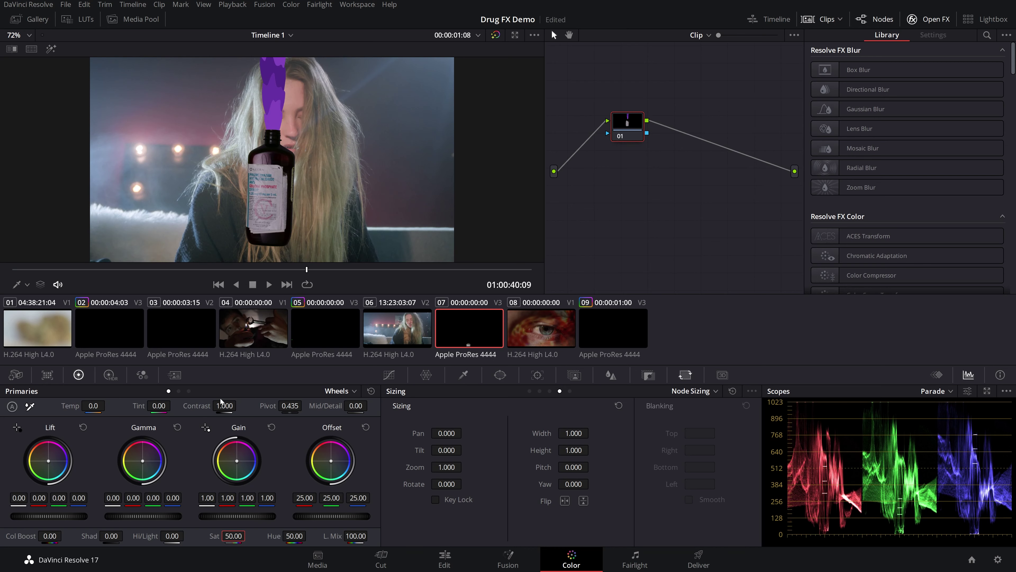
Sample the purple smoke with the Qualifier eyedropper, then align node 01 with the input and output.
{"action": "left_click", "coordinate": [463, 374]}
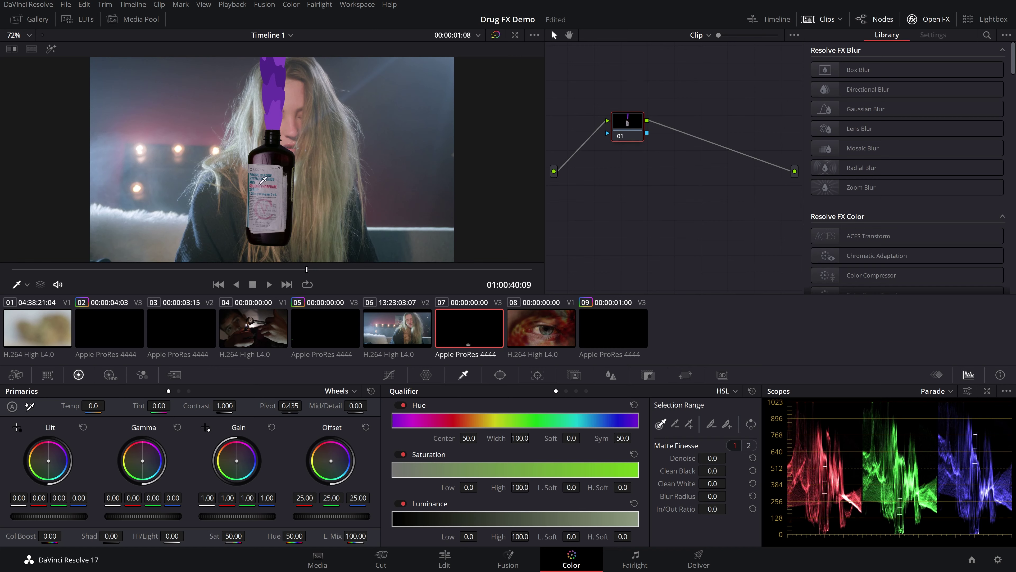
{"action": "left_click", "coordinate": [264, 105]}
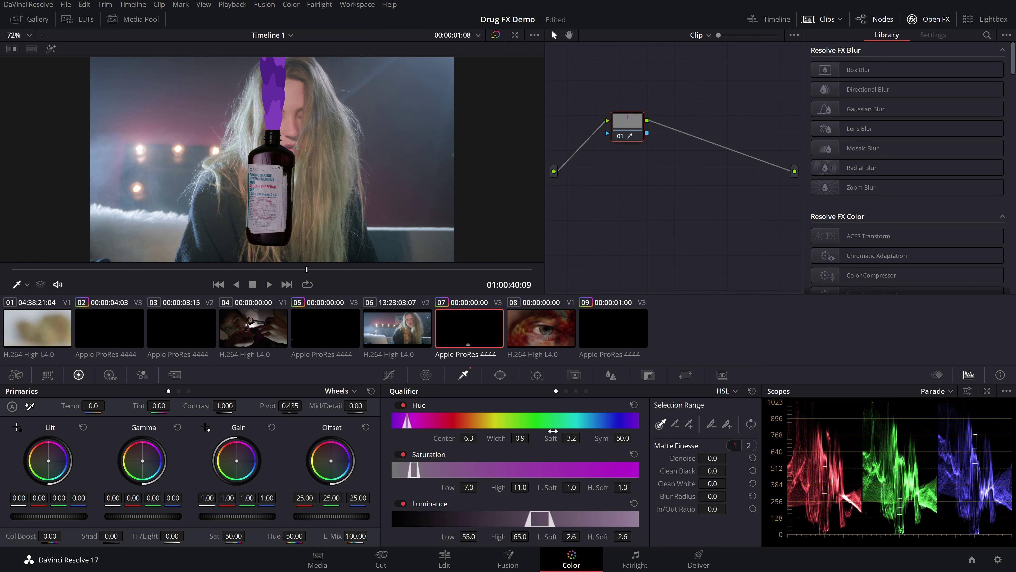
{"action": "left_click_drag", "start_coordinate": [632, 128], "coordinate": [640, 160]}
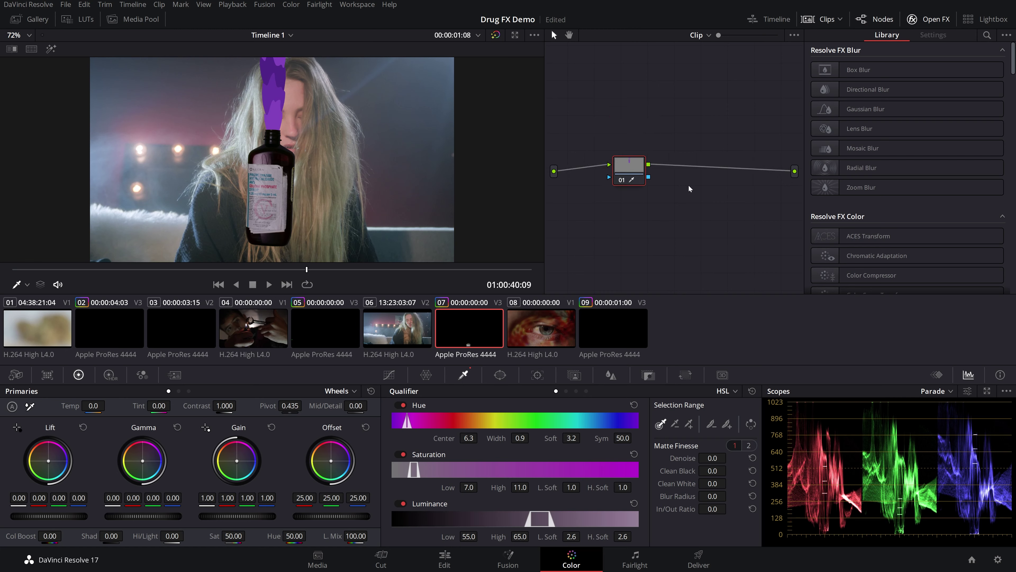
In Highlight mode, widen the smoke key's hue width to 9.9, with Denoise 2.3 and Blur Radius 5.3.
{"action": "left_click", "coordinate": [52, 49]}
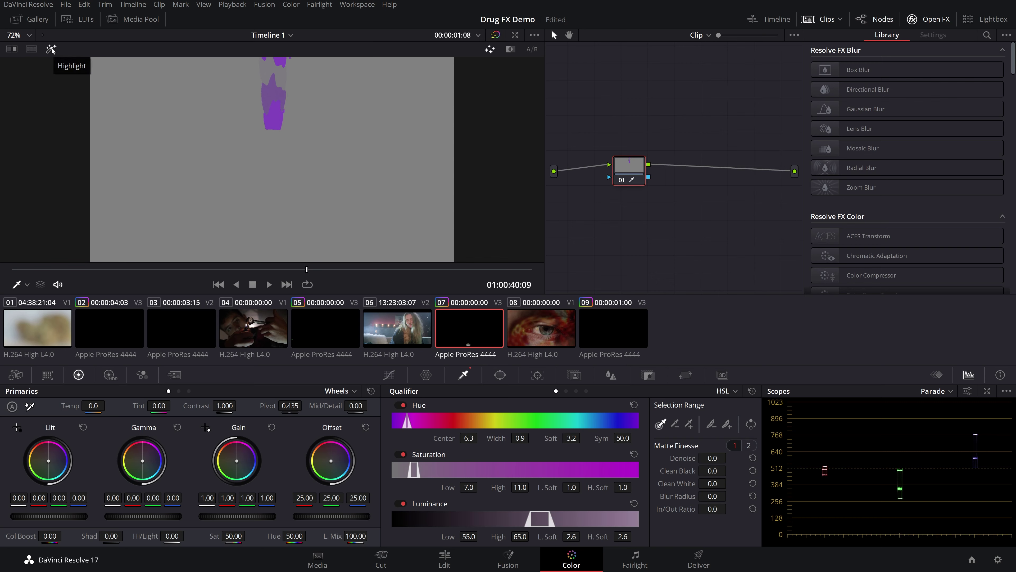
{"action": "left_click", "coordinate": [277, 218]}
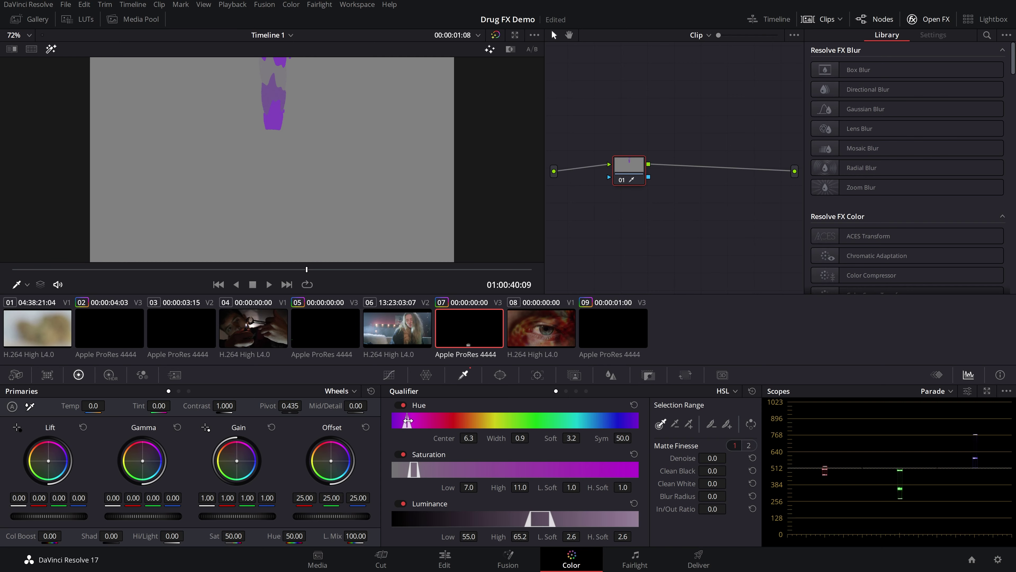
{"action": "left_click_drag", "start_coordinate": [407, 419], "coordinate": [404, 419]}
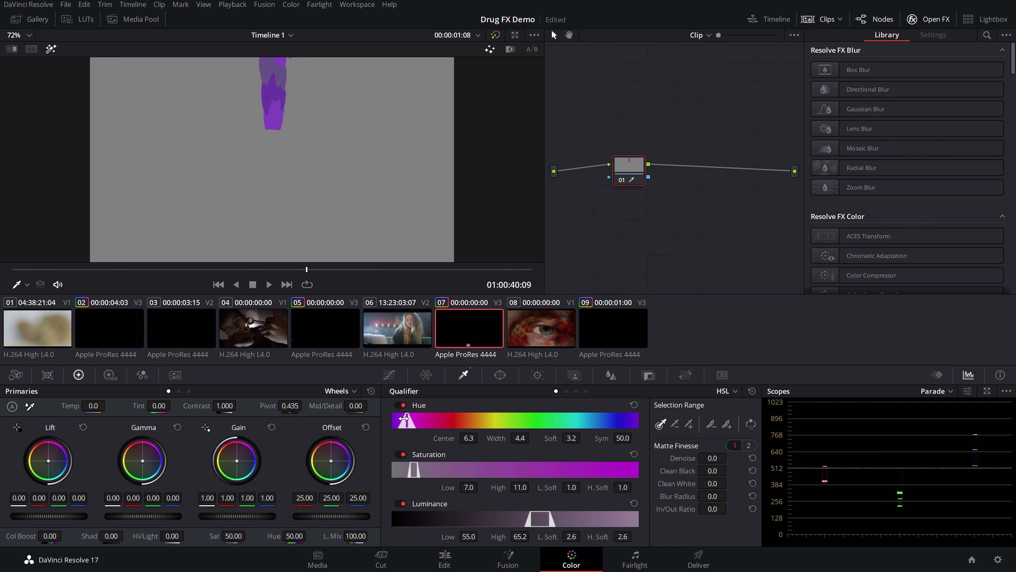
{"action": "left_click_drag", "start_coordinate": [404, 418], "coordinate": [396, 418]}
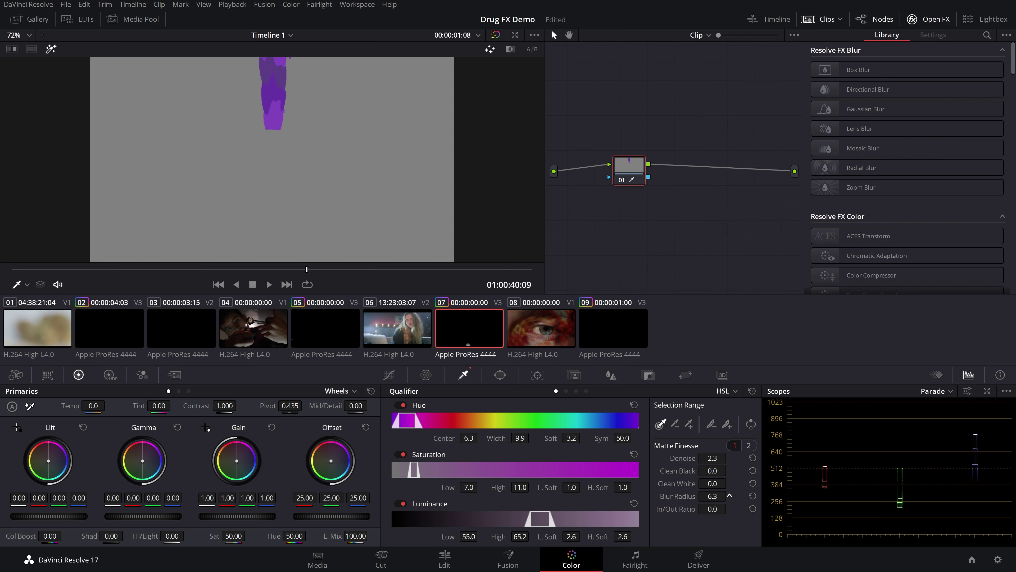
{"action": "left_click_drag", "start_coordinate": [730, 495], "coordinate": [255, 276]}
Turn Highlight off and recolour the keyed smoke to Hue 29.00 and Sat 48.20.
{"action": "left_click", "coordinate": [52, 51]}
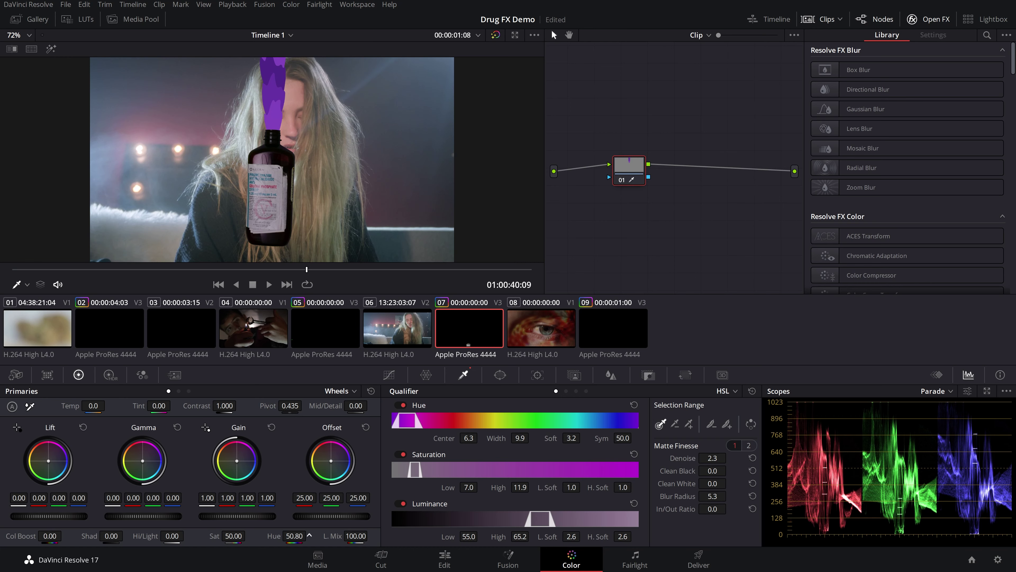
{"action": "left_click_drag", "start_coordinate": [309, 536], "coordinate": [310, 535]}
{"action": "left_click_drag", "start_coordinate": [239, 535], "coordinate": [309, 535]}
{"action": "left_click_drag", "start_coordinate": [243, 537], "coordinate": [249, 535]}
{"action": "left_click", "coordinate": [418, 280]}
Add Overflow.mov on V3 above the drinking clip and move Marajuana Leaf Wipe 01 up to V4.
{"action": "left_click_drag", "start_coordinate": [419, 280], "coordinate": [526, 277]}
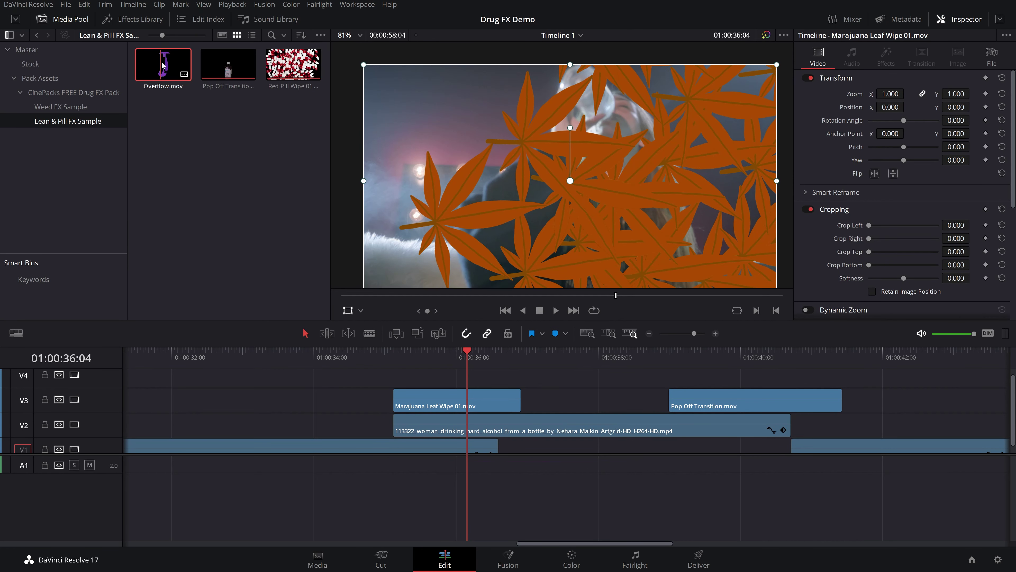
{"action": "left_click_drag", "start_coordinate": [161, 64], "coordinate": [558, 390]}
{"action": "left_click", "coordinate": [466, 410]}
{"action": "left_click_drag", "start_coordinate": [461, 403], "coordinate": [460, 378]}
{"action": "left_click_drag", "start_coordinate": [561, 389], "coordinate": [533, 414]}
{"action": "left_click_drag", "start_coordinate": [467, 353], "coordinate": [521, 362]}
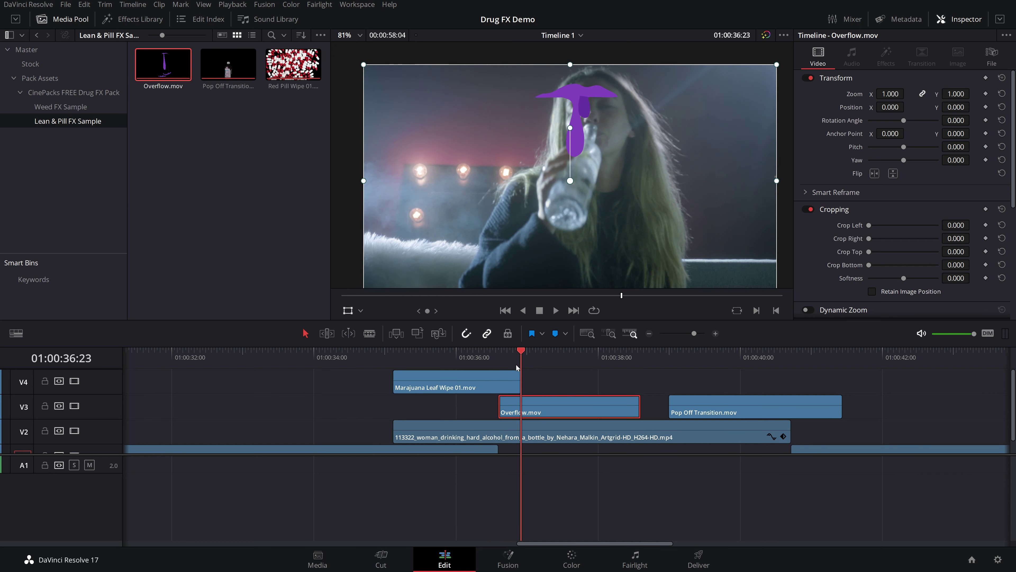
Show the on-screen transform handles and park the playhead on the leaf-wipe frame.
{"action": "left_click", "coordinate": [348, 311]}
{"action": "left_click", "coordinate": [348, 311]}
{"action": "left_click", "coordinate": [348, 311]}
{"action": "left_click", "coordinate": [349, 311]}
{"action": "scroll", "coordinate": [719, 168], "scroll_direction": "down", "scroll_amount": 1}
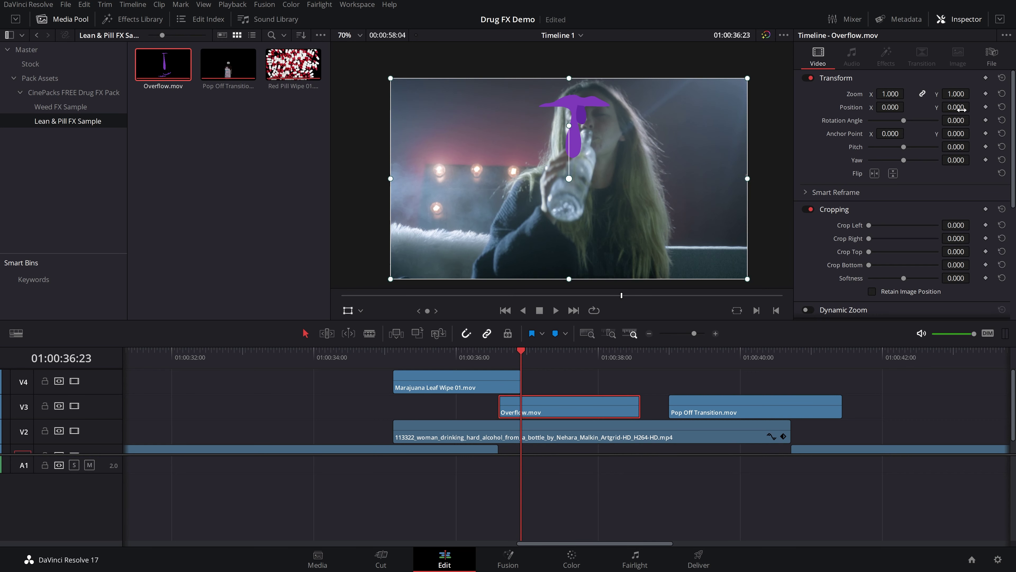
{"action": "left_click_drag", "start_coordinate": [520, 352], "coordinate": [498, 358]}
{"action": "key", "text": "Right"}
{"action": "key", "text": "Right"}
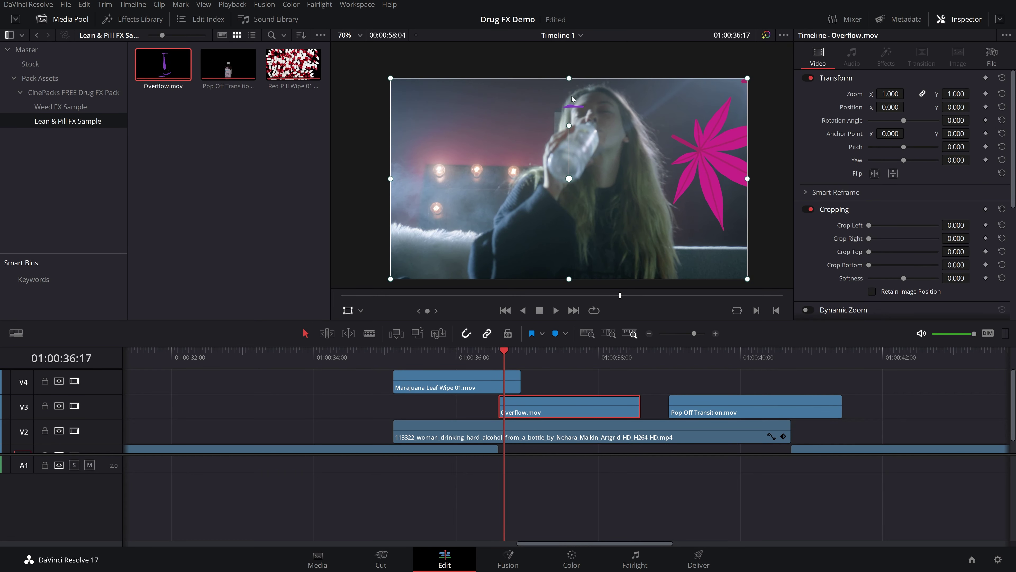
{"action": "key", "text": "Left"}
Keyframe Overflow.mov's transform and shrink it to 0.320 zoom over the bottle.
{"action": "left_click", "coordinate": [986, 78]}
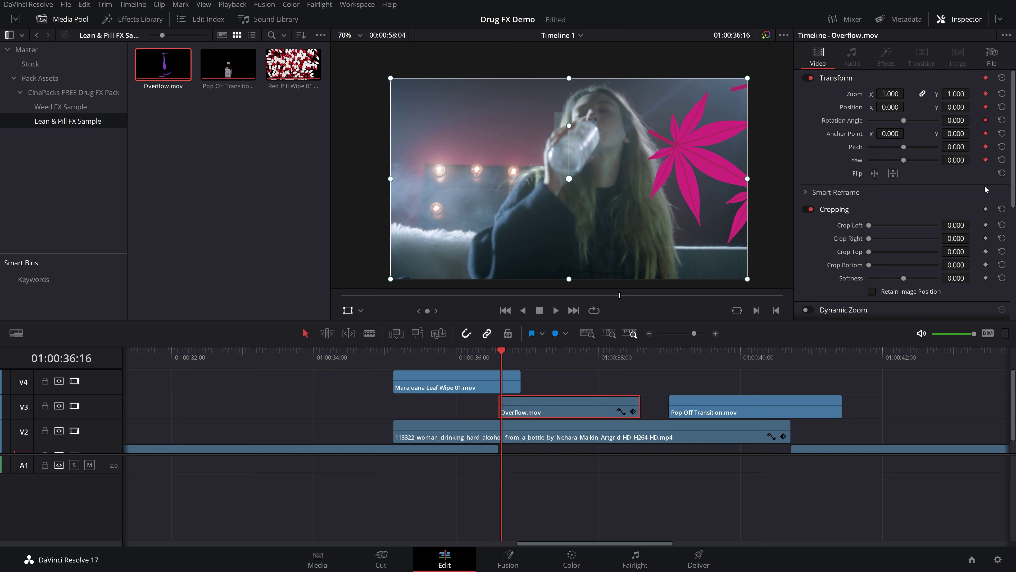
{"action": "left_click_drag", "start_coordinate": [384, 278], "coordinate": [534, 235]}
{"action": "scroll", "coordinate": [614, 161], "scroll_direction": "up", "scroll_amount": 5}
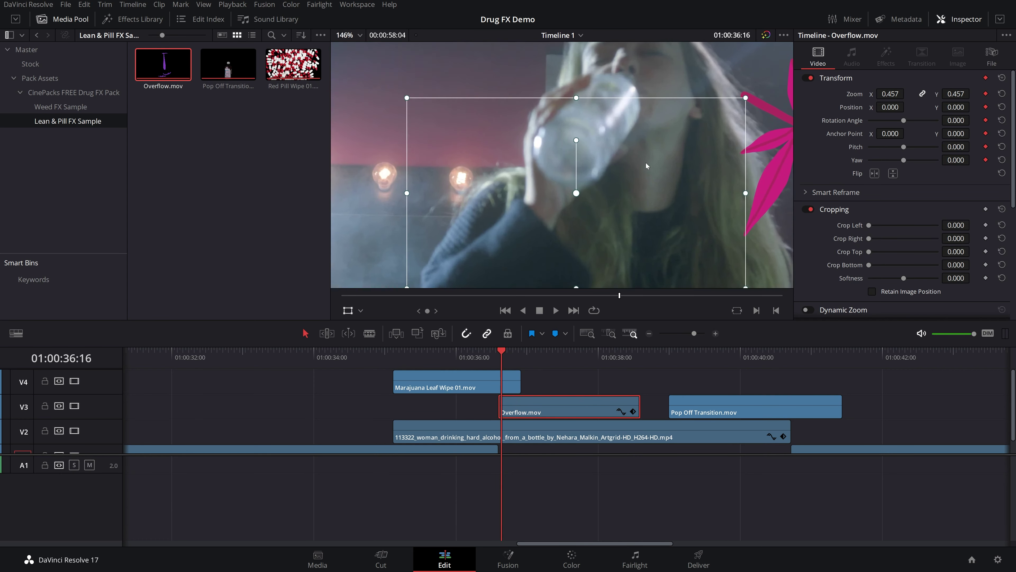
{"action": "left_click_drag", "start_coordinate": [384, 129], "coordinate": [435, 156]}
{"action": "left_click_drag", "start_coordinate": [560, 240], "coordinate": [624, 145]}
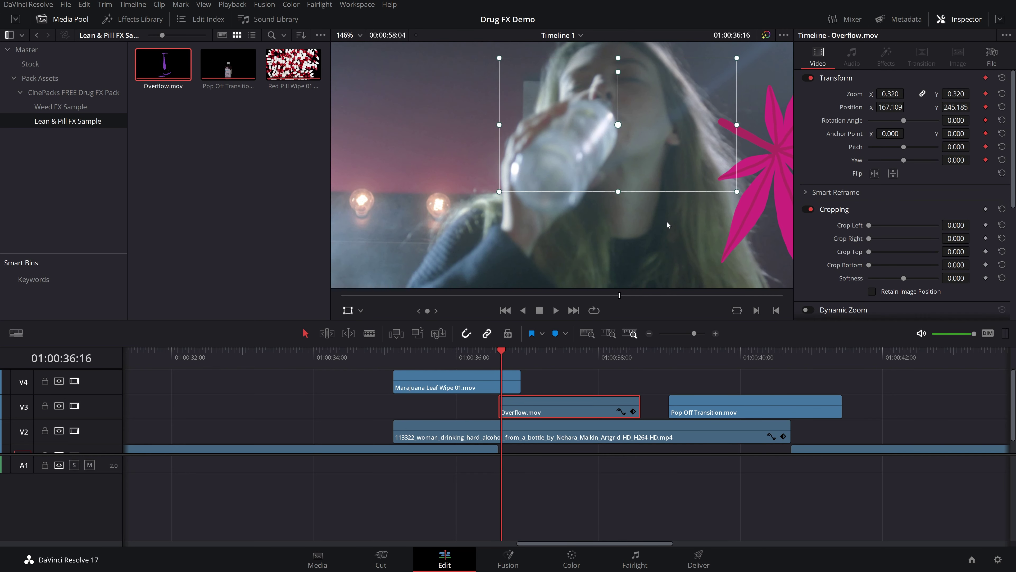
Three frames later, shrink the overlay to 0.205 zoom and reposition it over the mouth.
{"action": "key", "text": "Right"}
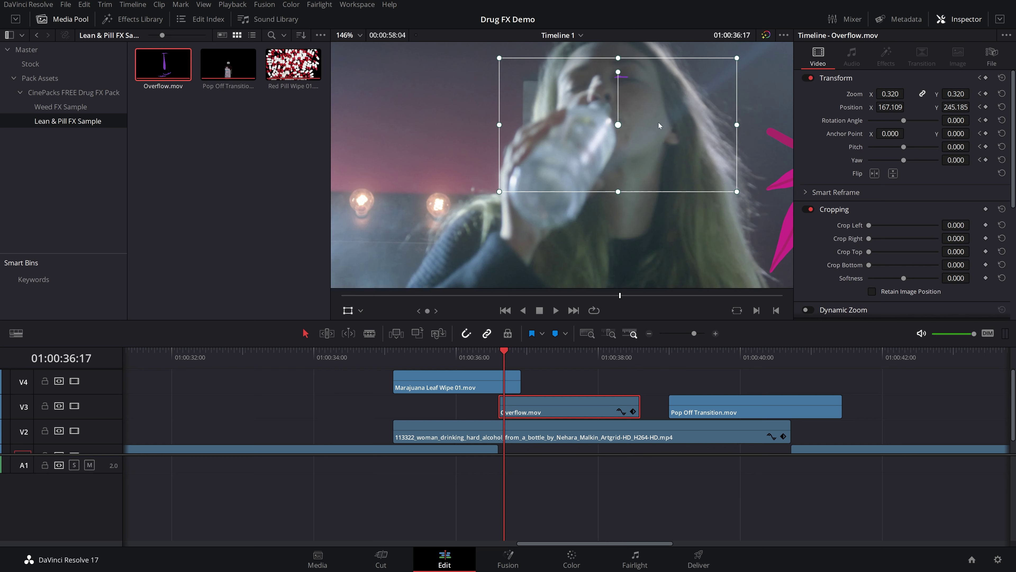
{"action": "key", "text": "Right"}
{"action": "key", "text": "Right"}
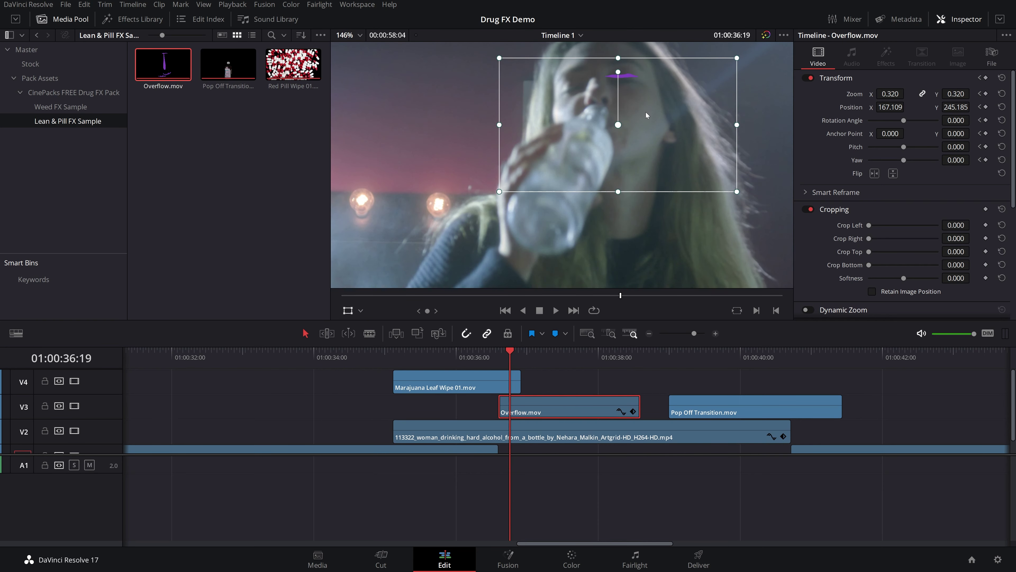
{"action": "key", "text": "Right"}
{"action": "left_click_drag", "start_coordinate": [646, 115], "coordinate": [649, 121]}
{"action": "left_click_drag", "start_coordinate": [738, 66], "coordinate": [697, 88]}
{"action": "mouse_move", "coordinate": [620, 131]}
{"action": "left_mouse_down"}
{"action": "mouse_move", "coordinate": [634, 118]}
{"action": "mouse_move", "coordinate": [622, 116]}
{"action": "left_mouse_up"}
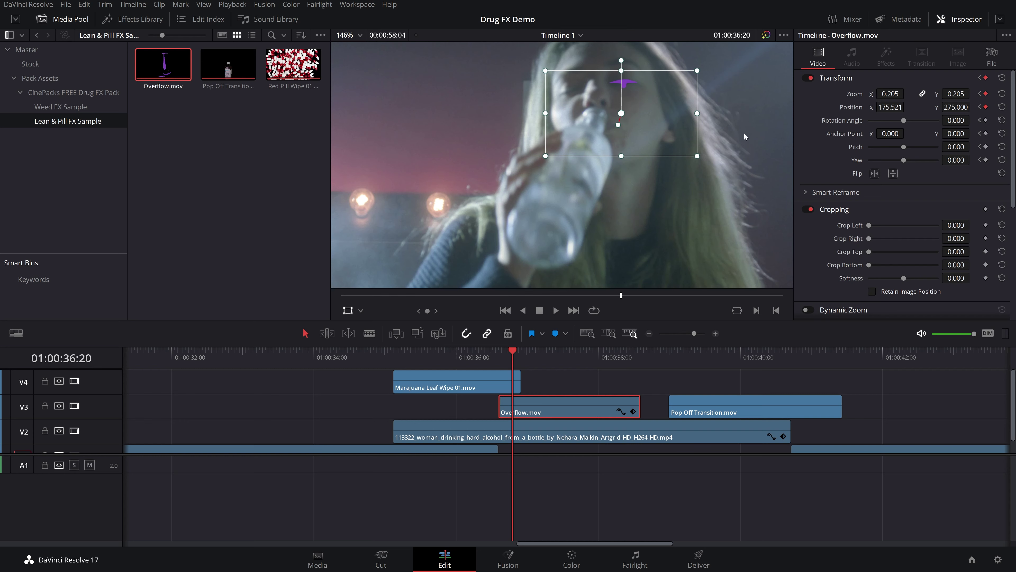
At later frames through 38:02, move, tilt and enlarge the overlay to track the mouth.
{"action": "key", "text": "Right"}
{"action": "key", "text": "Right"}
{"action": "key", "text": "Right"}
{"action": "key", "text": "Right"}
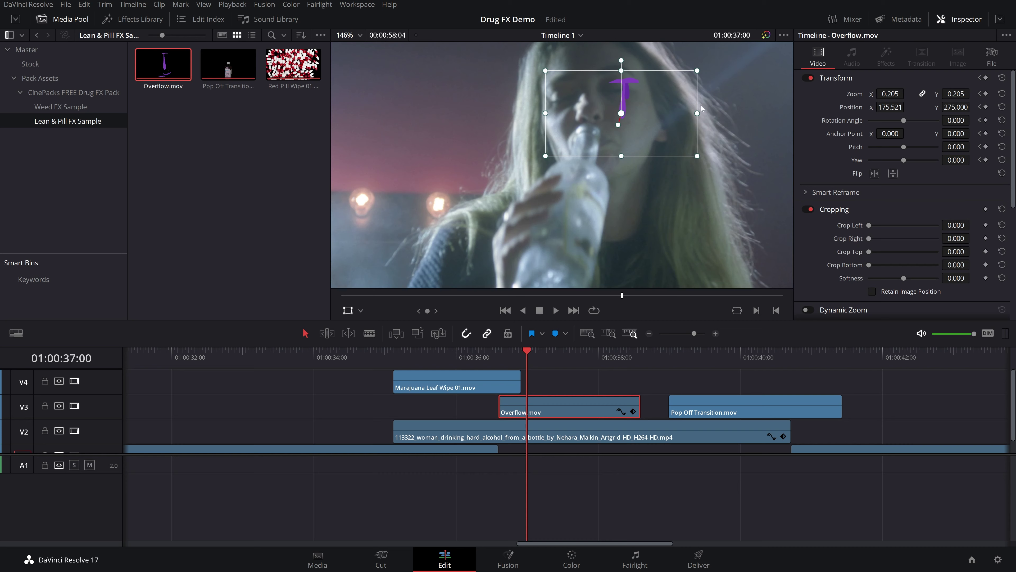
{"action": "left_click_drag", "start_coordinate": [688, 107], "coordinate": [658, 122]}
{"action": "left_click_drag", "start_coordinate": [615, 75], "coordinate": [605, 85]}
{"action": "key", "text": "Right"}
{"action": "key", "text": "Right"}
{"action": "key", "text": "Right"}
{"action": "key", "text": "Right"}
{"action": "key", "text": "Right"}
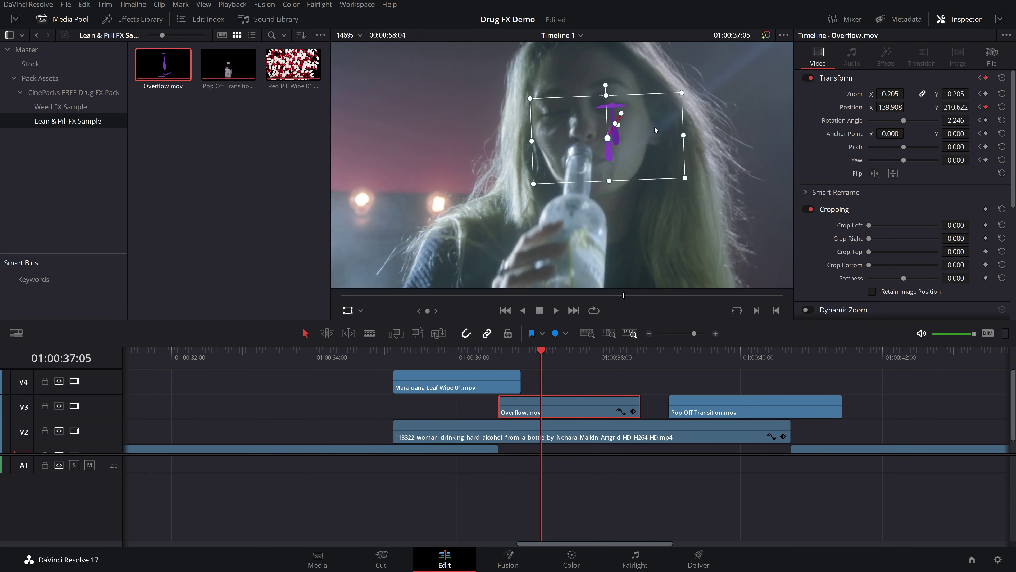
{"action": "key", "text": "Right"}
{"action": "key", "text": "Right"}
{"action": "key", "text": "Right"}
{"action": "key", "text": "Right"}
{"action": "key", "text": "Right"}
{"action": "key", "text": "Right"}
{"action": "key", "text": "Right"}
{"action": "key", "text": "Right"}
{"action": "key", "text": "Right"}
{"action": "key", "text": "Right"}
{"action": "key", "text": "Right"}
{"action": "key", "text": "Right"}
{"action": "key", "text": "Right"}
{"action": "key", "text": "Right"}
{"action": "key", "text": "Right"}
{"action": "key", "text": "Right"}
{"action": "left_click_drag", "start_coordinate": [656, 127], "coordinate": [645, 169]}
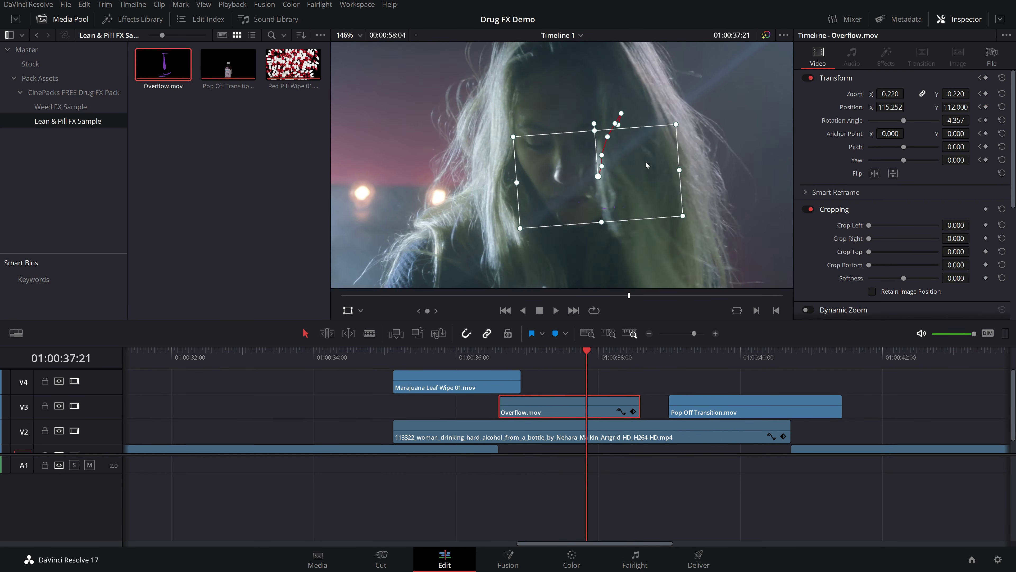
{"action": "key", "text": "Right"}
{"action": "key", "text": "Right"}
{"action": "key", "text": "Right"}
{"action": "key", "text": "Right"}
{"action": "key", "text": "Right"}
Rewind and play back the overlay animation with the clip deselected.
{"action": "left_click_drag", "start_coordinate": [499, 355], "coordinate": [482, 360]}
{"action": "key", "text": "space"}
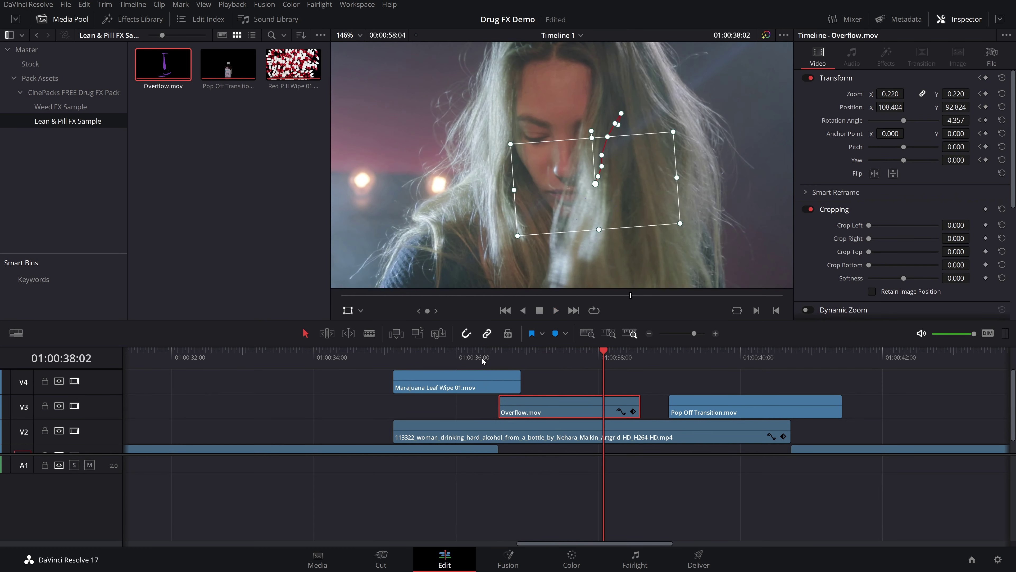
{"action": "key", "text": "ctrl+shift+a"}
{"action": "key", "text": "space"}
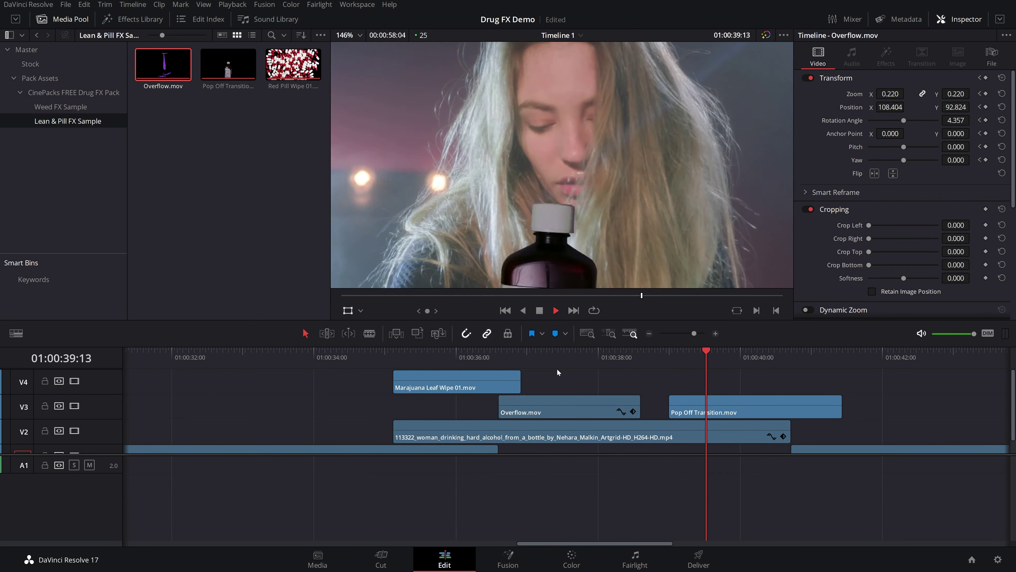
{"action": "left_click", "coordinate": [479, 353]}
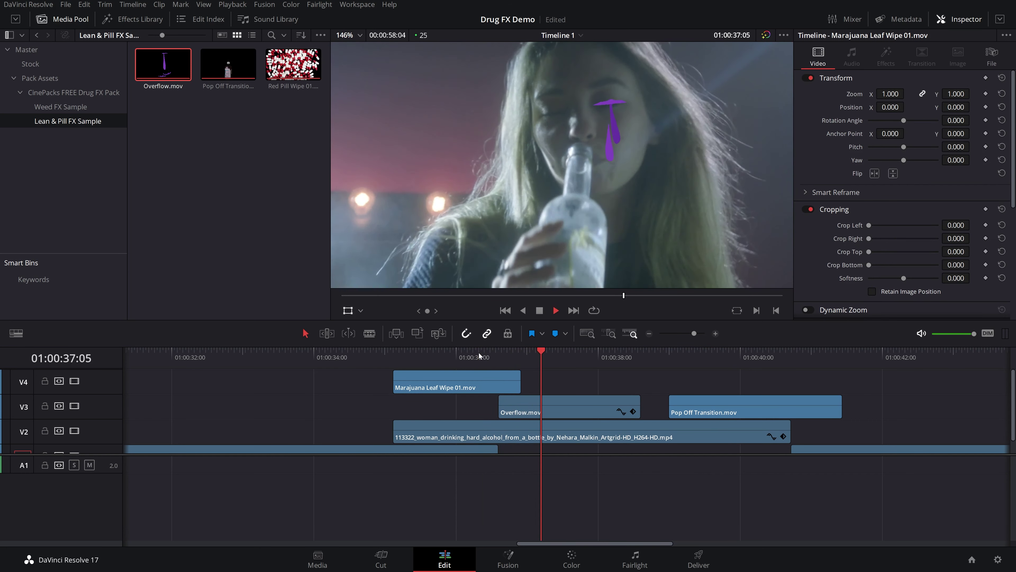
{"action": "key", "text": "j"}
{"action": "key", "text": "space"}
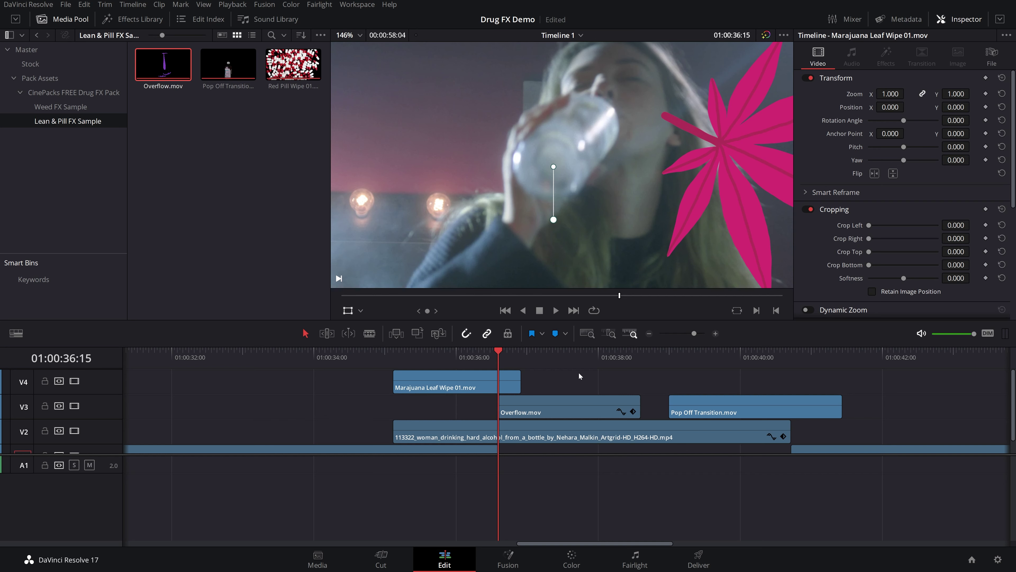
{"action": "left_click_drag", "start_coordinate": [498, 351], "coordinate": [521, 352]}
{"action": "left_click", "coordinate": [635, 122]}
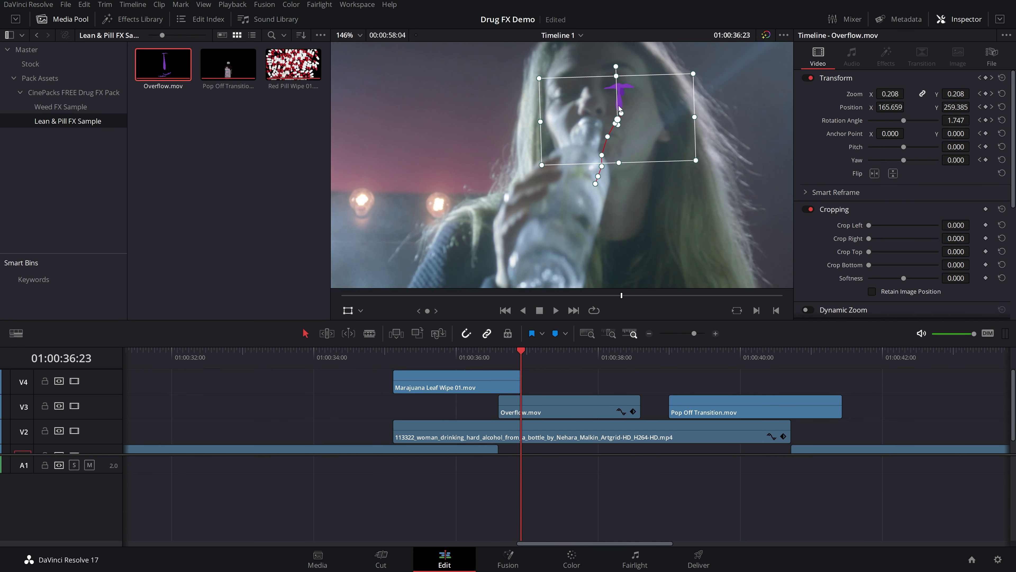
{"action": "left_click_drag", "start_coordinate": [532, 353], "coordinate": [566, 360]}
{"action": "left_click", "coordinate": [568, 406]}
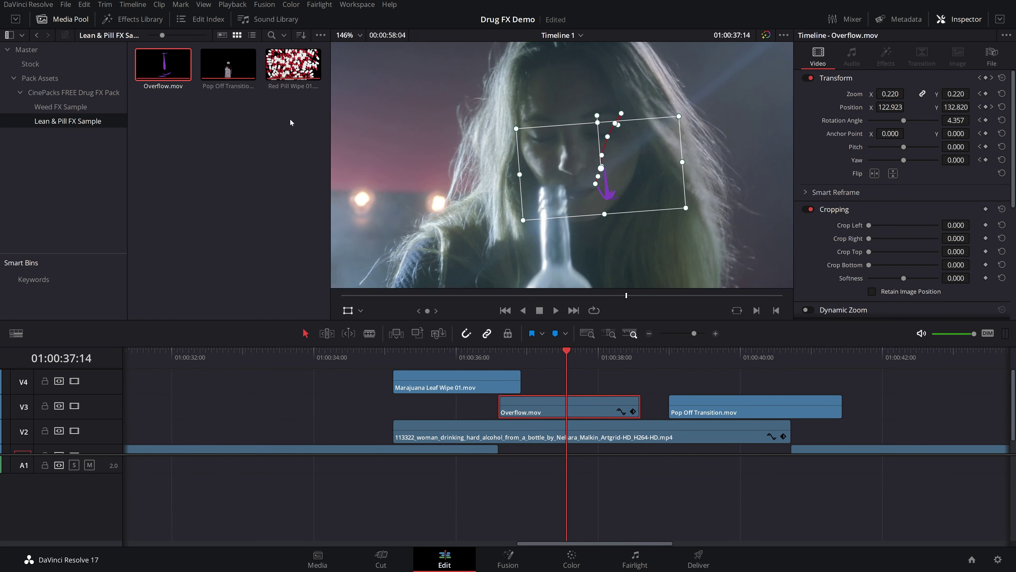
Search the Effects Library for 'blur' and apply Open FX Gaussian Blur to Overflow.mov.
{"action": "left_click", "coordinate": [136, 18]}
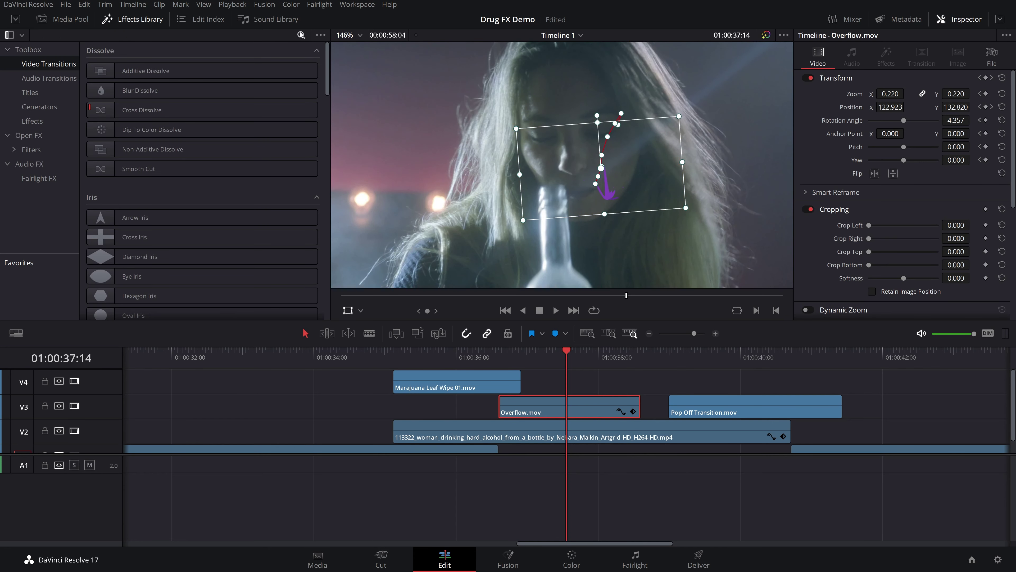
{"action": "left_click", "coordinate": [303, 36]}
{"action": "type", "text": "blur"}
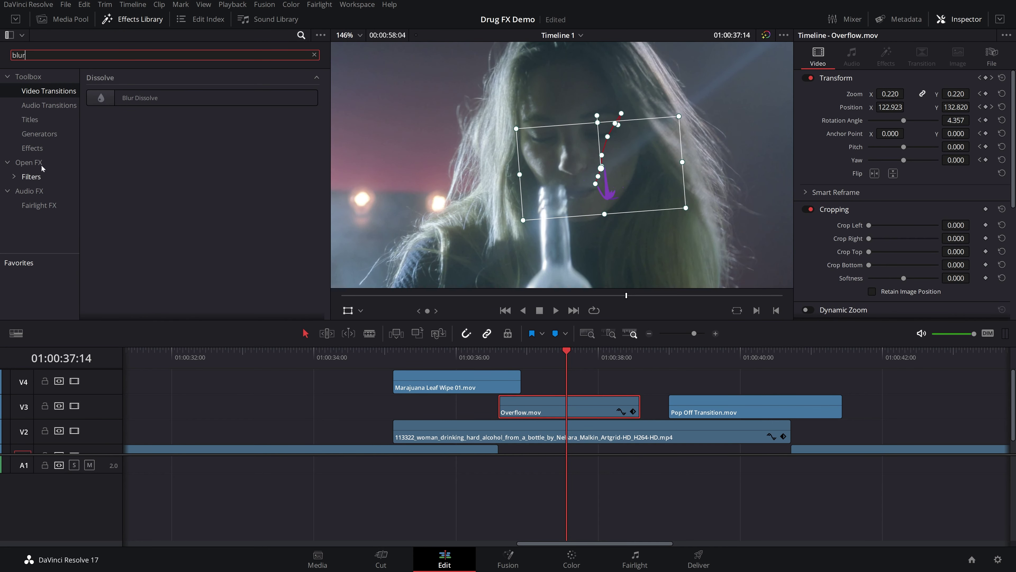
{"action": "left_click", "coordinate": [33, 163]}
{"action": "left_click_drag", "start_coordinate": [146, 136], "coordinate": [573, 410]}
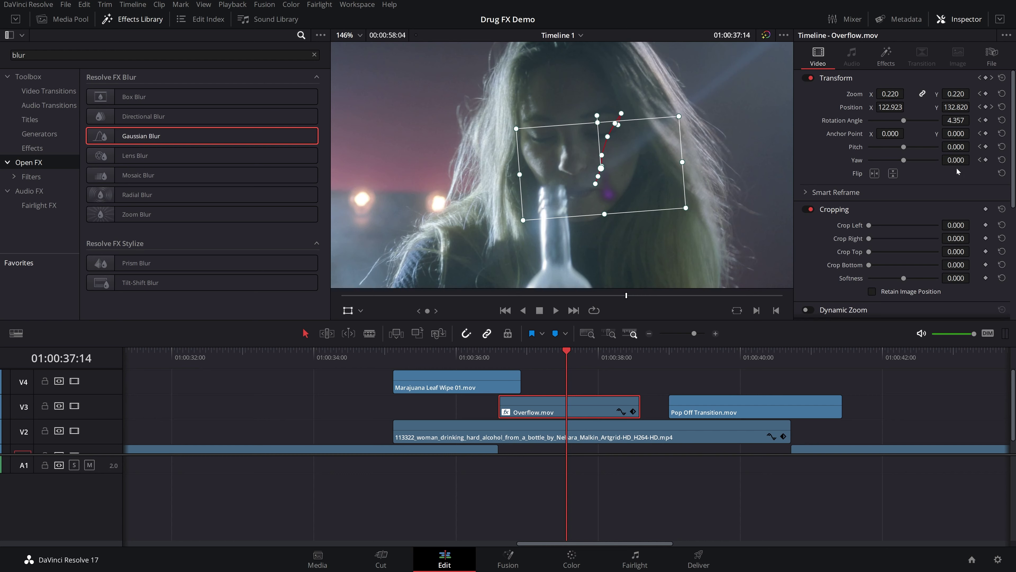
Keyframe the blur strength at zero, then raise it to 0.241 at 36:23.
{"action": "left_click", "coordinate": [886, 56]}
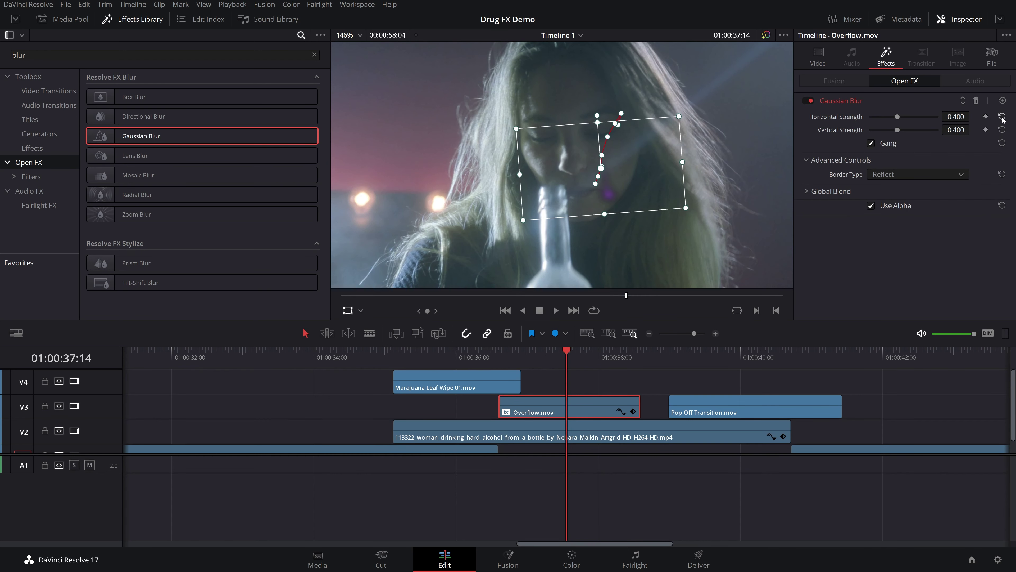
{"action": "left_click", "coordinate": [985, 116]}
{"action": "left_click_drag", "start_coordinate": [898, 115], "coordinate": [865, 119]}
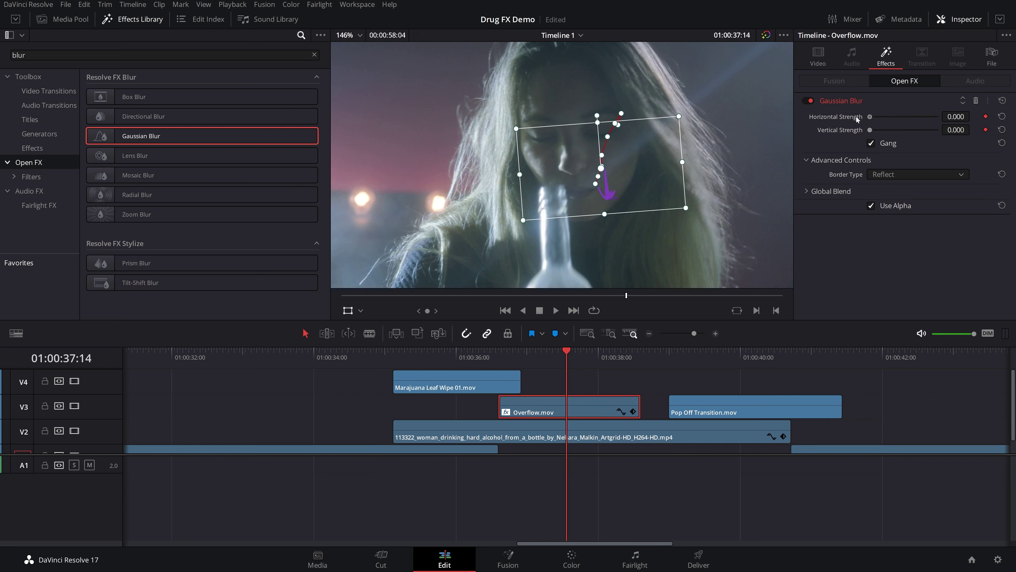
{"action": "left_click_drag", "start_coordinate": [569, 355], "coordinate": [498, 355]}
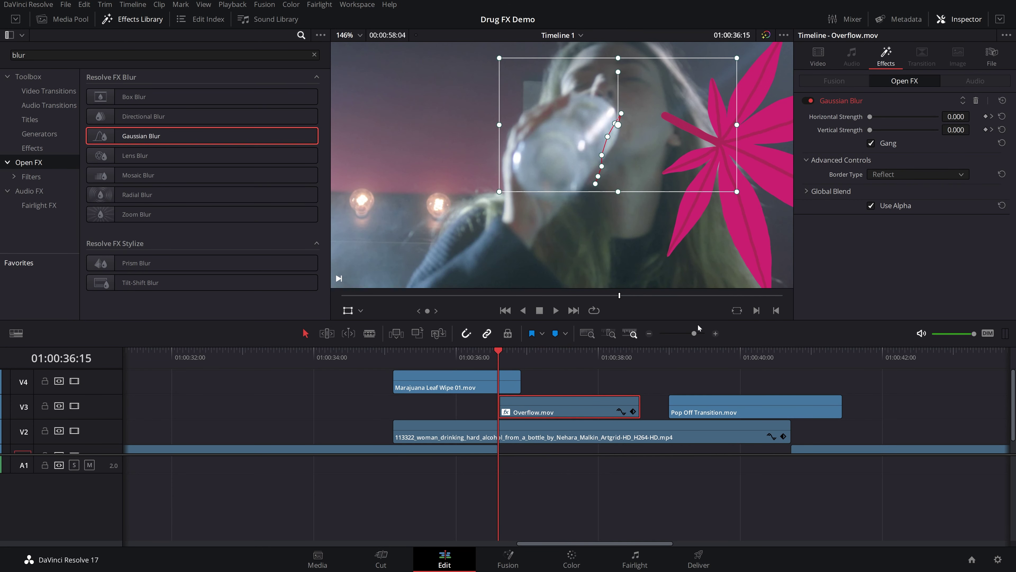
{"action": "left_click_drag", "start_coordinate": [499, 353], "coordinate": [518, 355]}
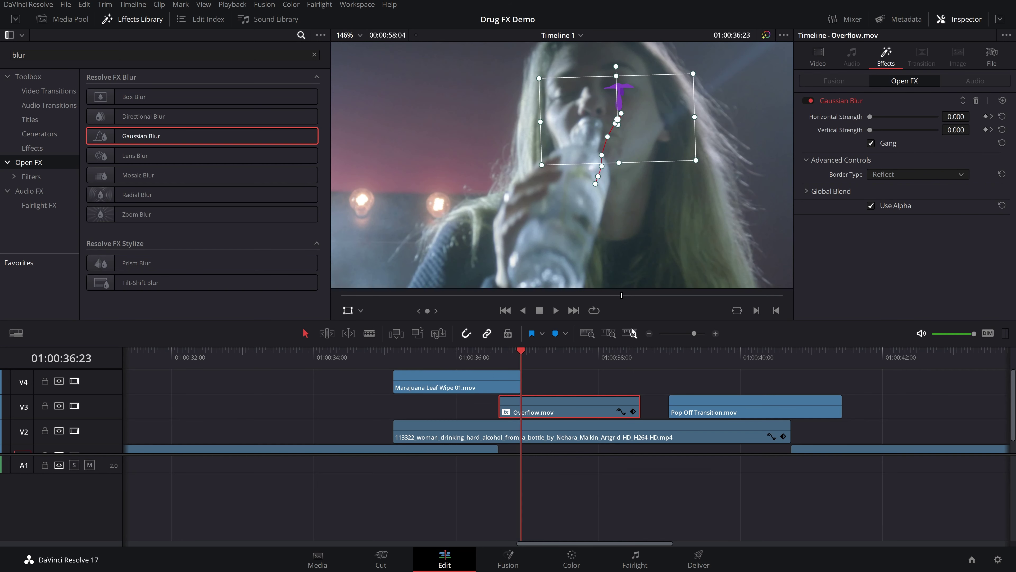
{"action": "left_click_drag", "start_coordinate": [870, 117], "coordinate": [887, 118]}
{"action": "left_click", "coordinate": [497, 352]}
Add a stronger blur keyframe at 37:12 and replay from the overlay's start.
{"action": "key", "text": "space"}
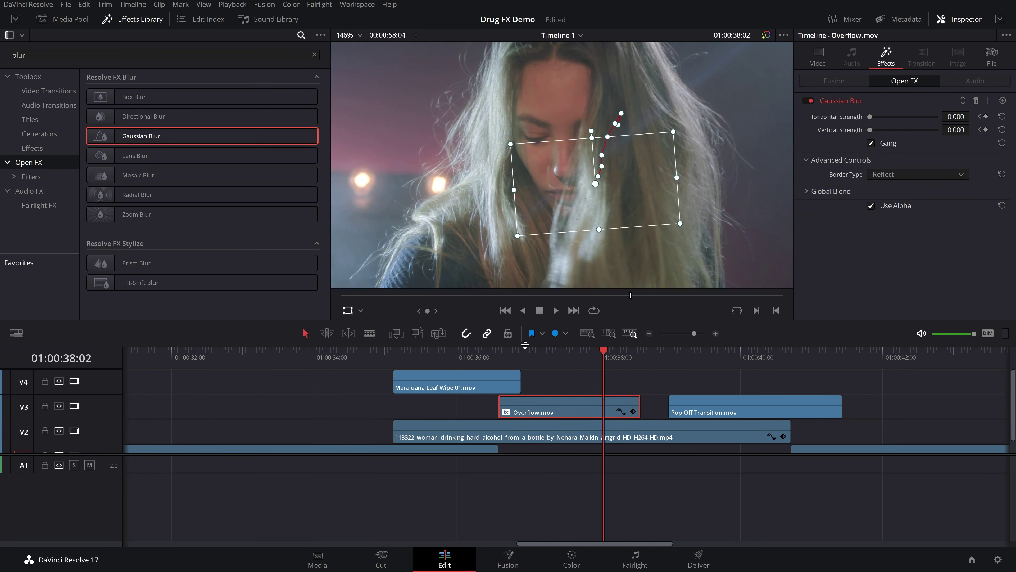
{"action": "left_click", "coordinate": [520, 352]}
{"action": "left_click_drag", "start_coordinate": [529, 351], "coordinate": [566, 359]}
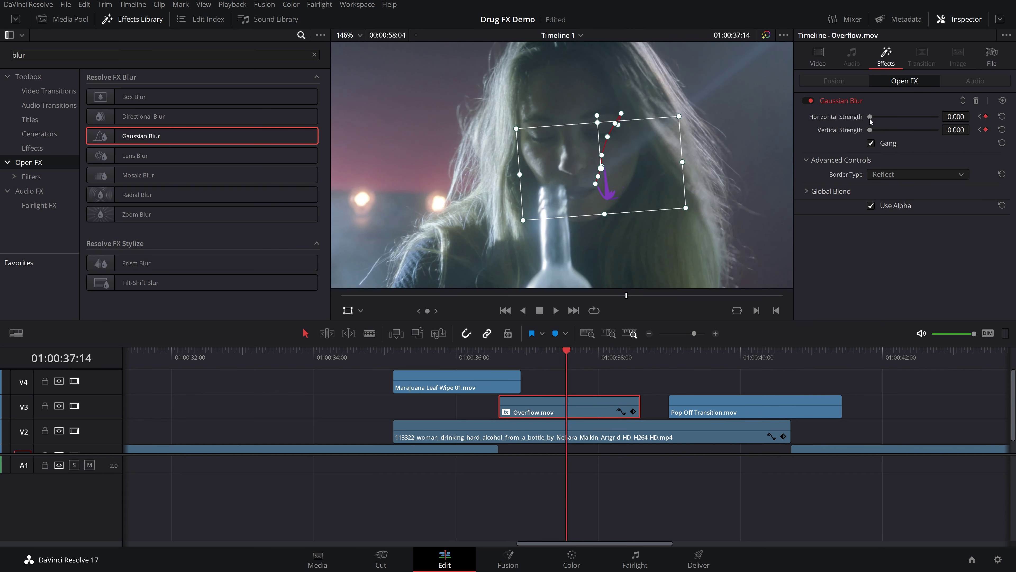
{"action": "left_click_drag", "start_coordinate": [870, 117], "coordinate": [880, 118]}
{"action": "left_click", "coordinate": [520, 358]}
{"action": "key", "text": "space"}
{"action": "left_click", "coordinate": [500, 352]}
Set Overflow.mov's Composite Mode to Add in the Inspector's Video settings.
{"action": "mouse_move", "coordinate": [500, 353]}
{"action": "left_mouse_down"}
{"action": "mouse_move", "coordinate": [479, 354]}
{"action": "mouse_move", "coordinate": [510, 358]}
{"action": "left_mouse_up"}
{"action": "key", "text": "ctrl+z"}
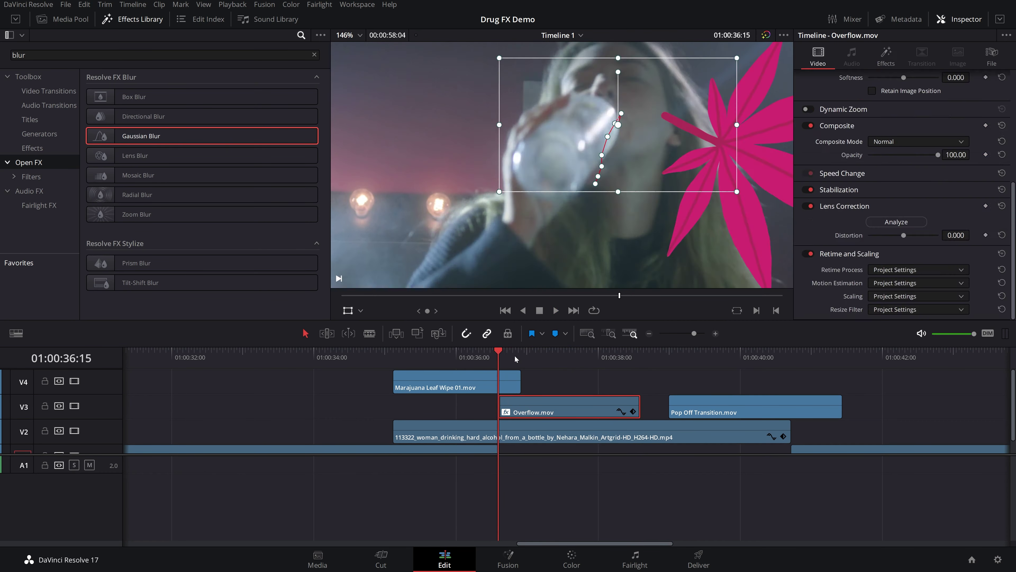
{"action": "left_click", "coordinate": [901, 143]}
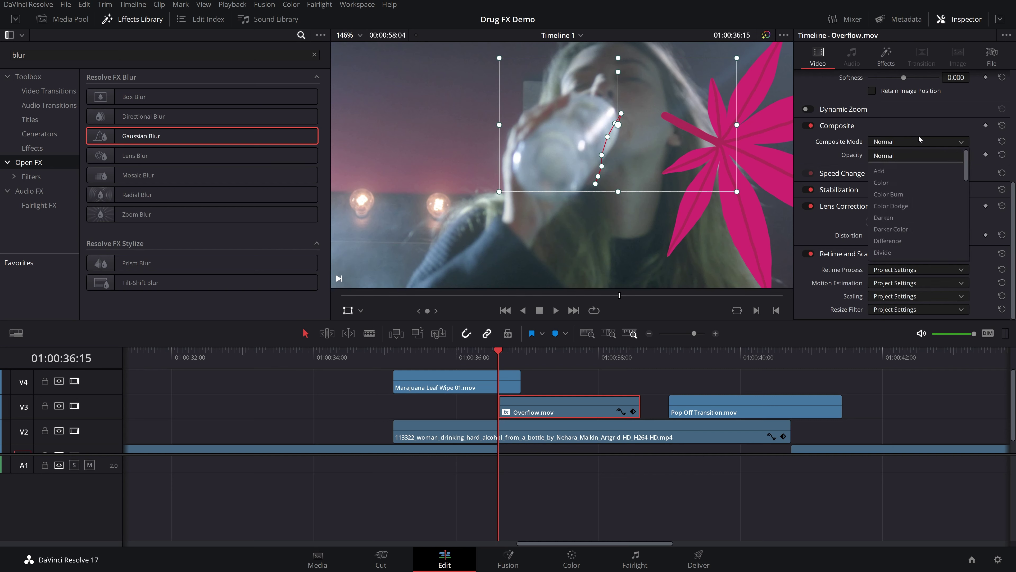
{"action": "left_click", "coordinate": [891, 170]}
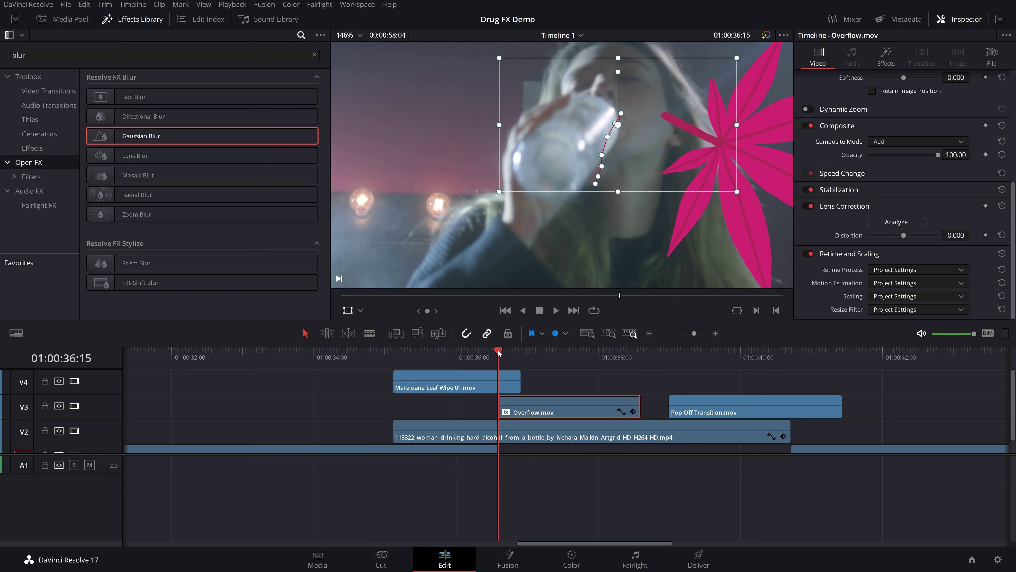
Replay the blended overlay from 36:15 and fit the whole timeline into view.
{"action": "key", "text": "space"}
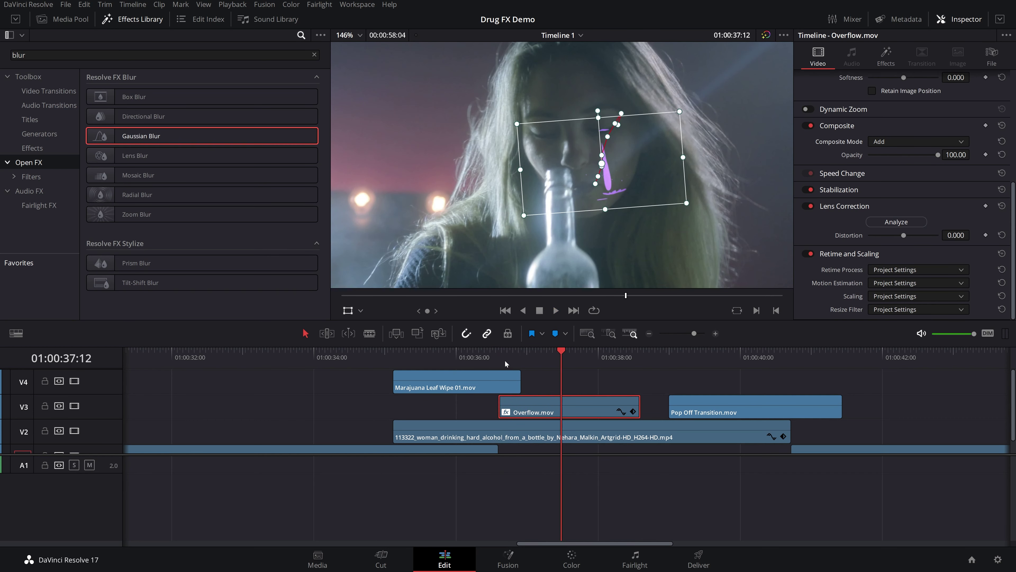
{"action": "left_click", "coordinate": [503, 360]}
{"action": "key", "text": "space"}
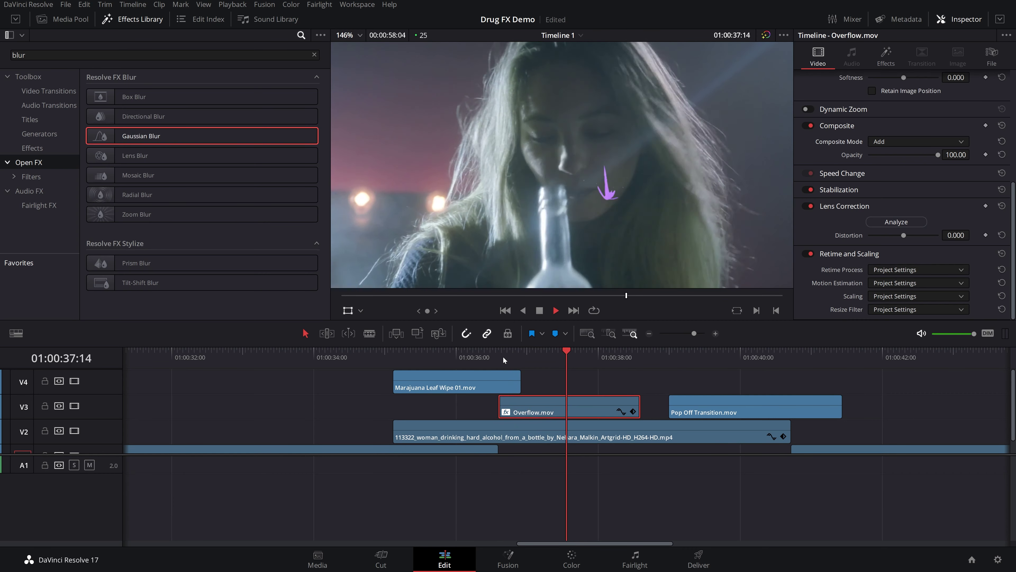
{"action": "key", "text": "space"}
{"action": "key", "text": "shift+z"}
{"action": "left_click", "coordinate": [466, 359]}
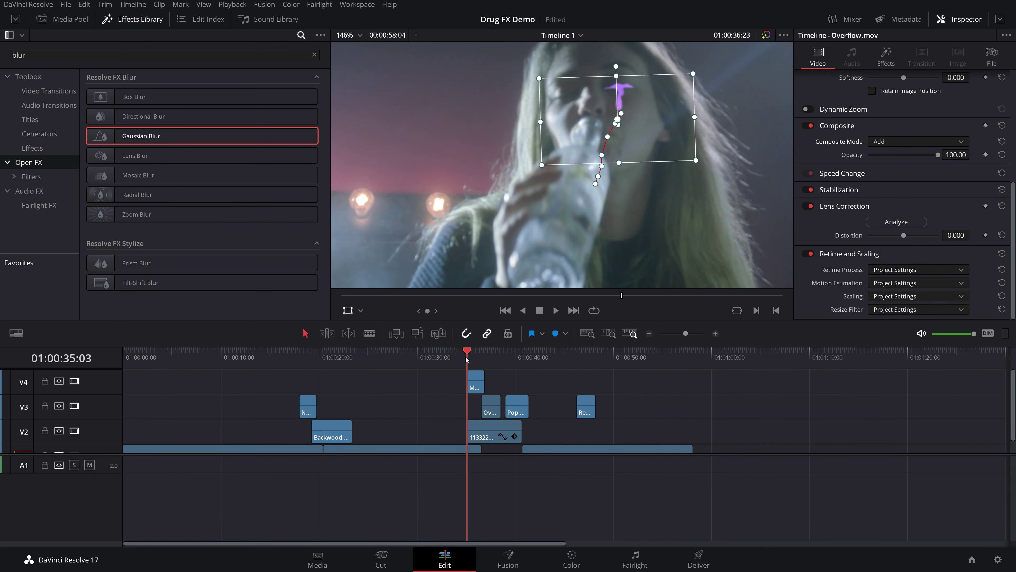
{"action": "key", "text": "space"}
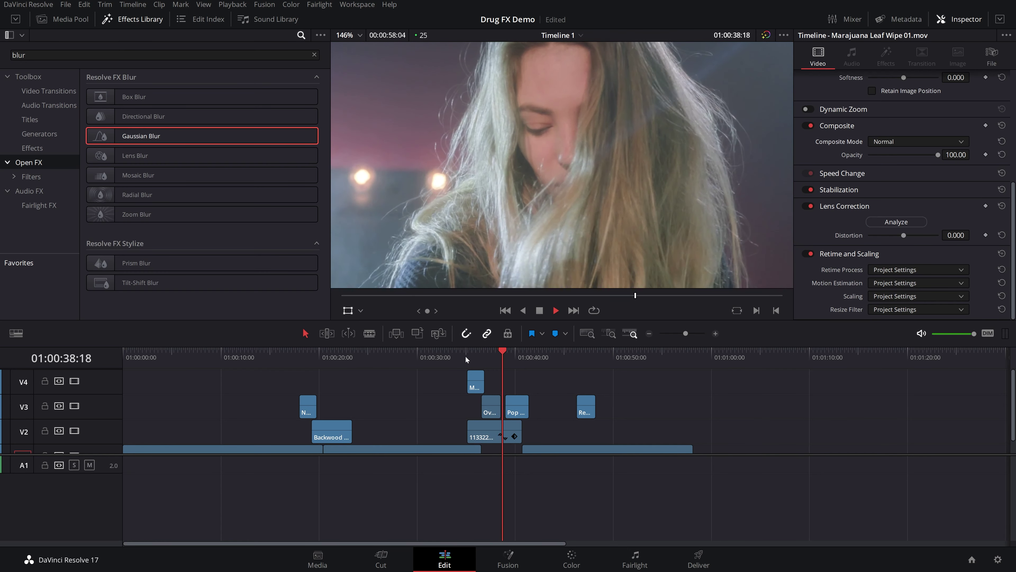
Play the pipe-smoking section around 23 seconds and select the 208864 pipe clip on V1.
{"action": "left_click", "coordinate": [351, 357]}
{"action": "left_click_drag", "start_coordinate": [358, 356], "coordinate": [353, 384]}
{"action": "key", "text": "space"}
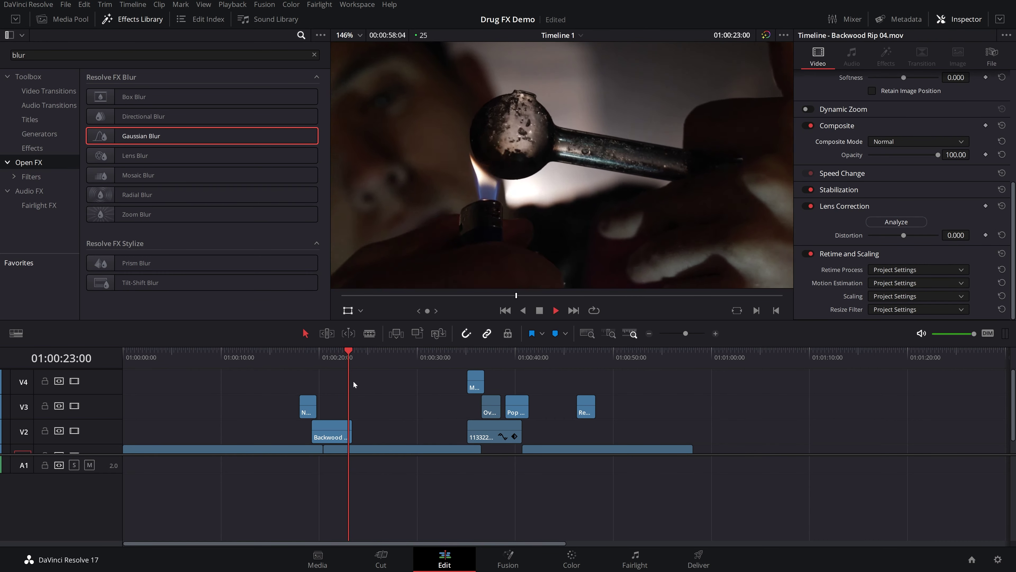
{"action": "key", "text": "space"}
{"action": "scroll", "coordinate": [380, 424], "scroll_direction": "down", "scroll_amount": 1}
{"action": "left_click", "coordinate": [391, 439]}
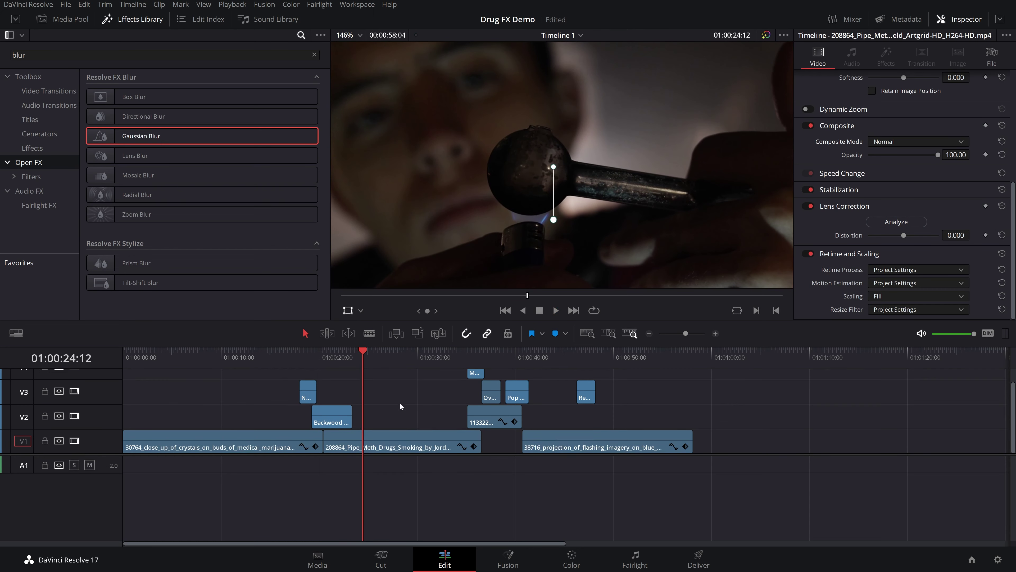
Open the pipe clip in Fusion and insert a Lens Distortion node between MediaIn1 and MediaOut1.
{"action": "left_click", "coordinate": [510, 560]}
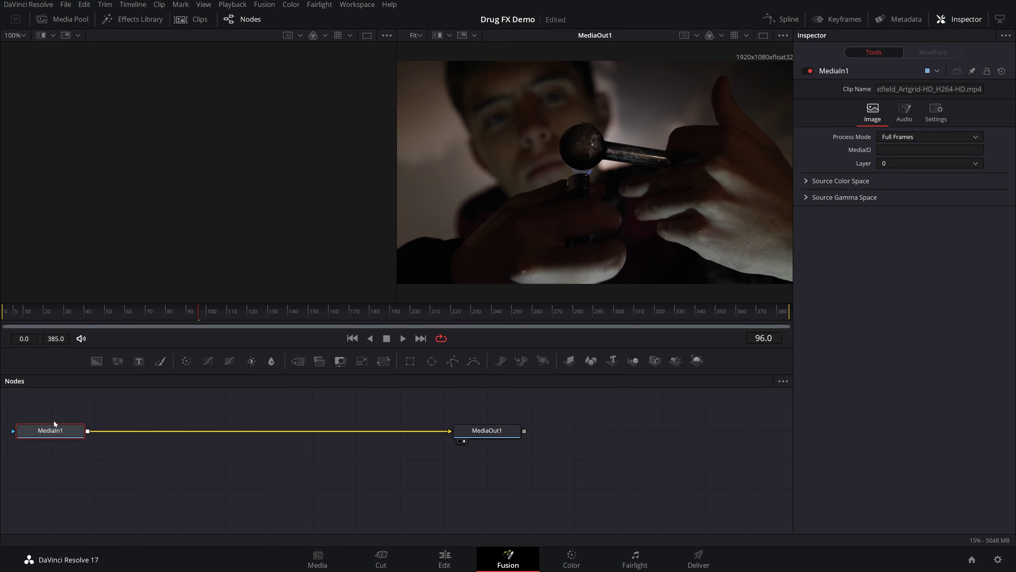
{"action": "left_click_drag", "start_coordinate": [56, 428], "coordinate": [148, 445]}
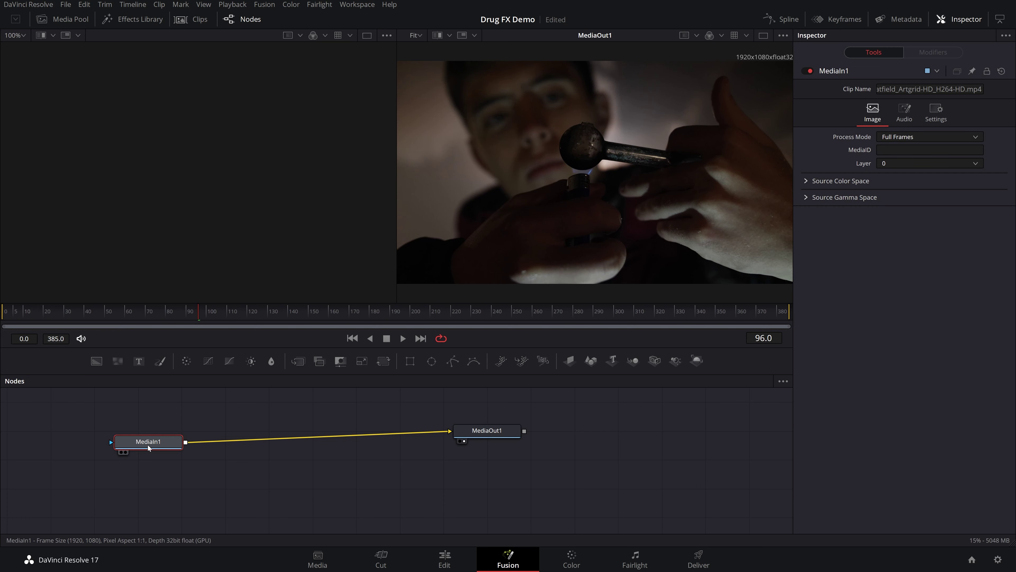
{"action": "key", "text": "shift+space"}
{"action": "type", "text": "lens"}
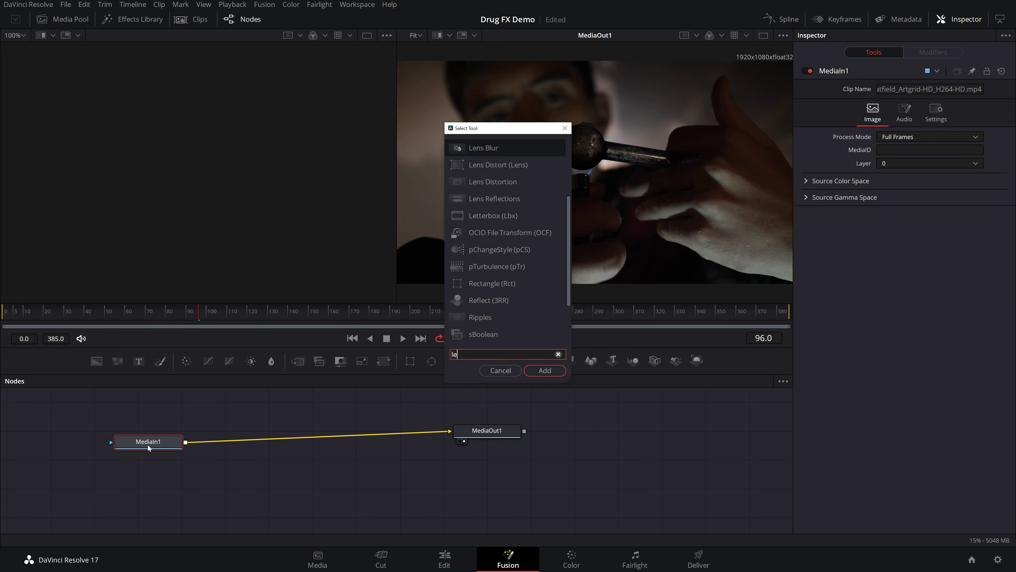
{"action": "left_click", "coordinate": [502, 182]}
{"action": "left_click", "coordinate": [545, 370]}
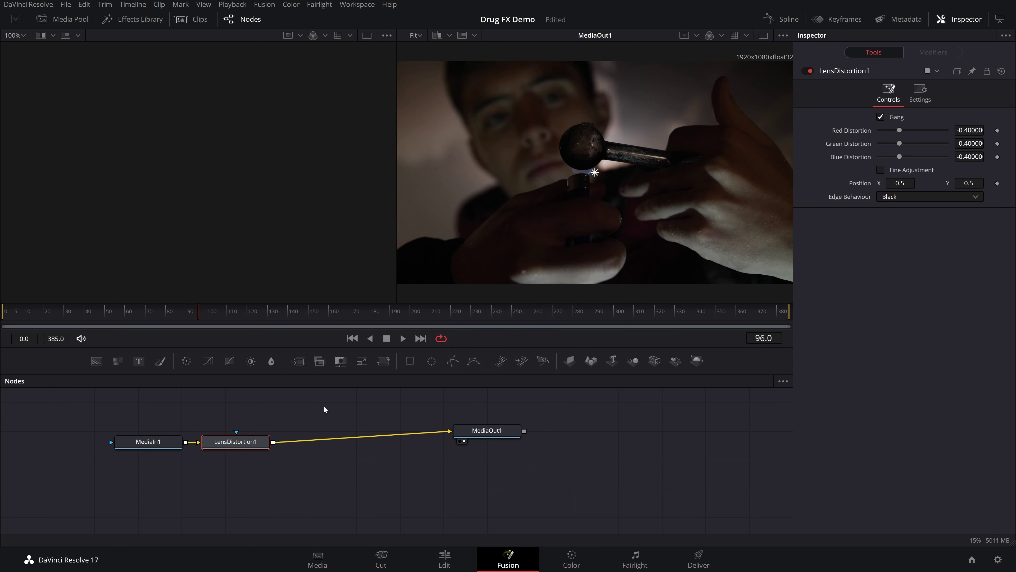
{"action": "left_click_drag", "start_coordinate": [244, 444], "coordinate": [315, 446]}
Reset the distortion, unlink the channels, and set Red Distortion to 0.3 for a red fringe.
{"action": "left_click_drag", "start_coordinate": [900, 132], "coordinate": [902, 131]}
{"action": "left_click", "coordinate": [969, 130]}
{"action": "key", "text": "Tab"}
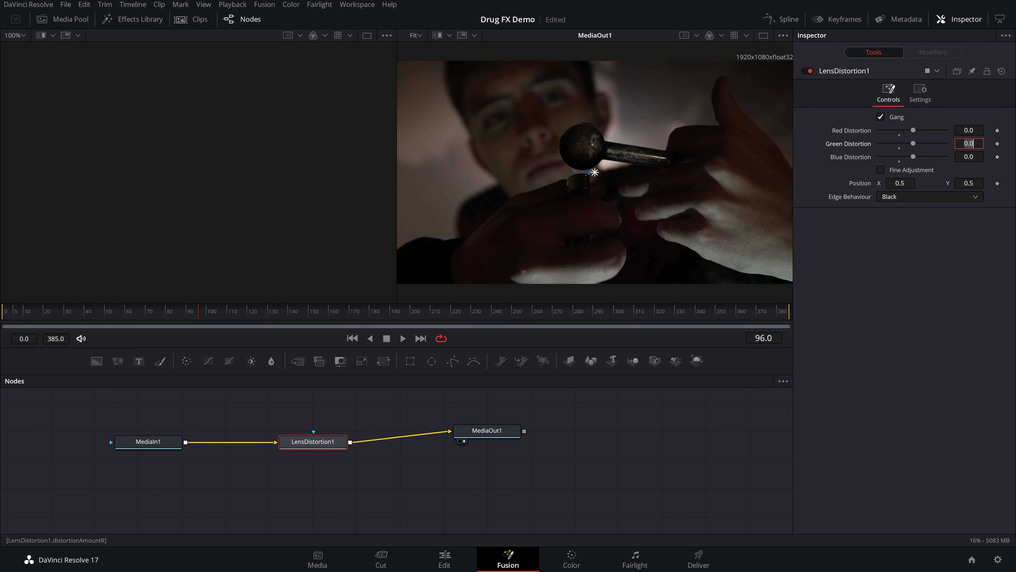
{"action": "left_click", "coordinate": [879, 118]}
{"action": "mouse_move", "coordinate": [914, 131]}
{"action": "left_mouse_down"}
{"action": "mouse_move", "coordinate": [944, 133]}
{"action": "mouse_move", "coordinate": [921, 137]}
{"action": "left_mouse_up"}
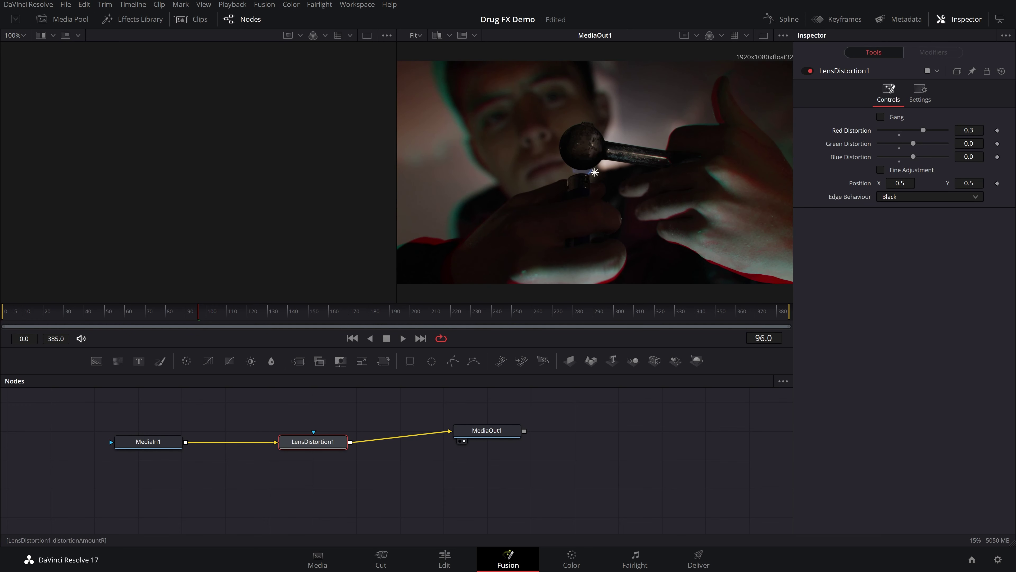
Zero Red Distortion and set starting Red, Green and Blue Distortion keyframes at the clip start.
{"action": "left_click", "coordinate": [968, 129]}
{"action": "type", "text": "0.179"}
{"action": "key", "text": "Return"}
{"action": "left_click", "coordinate": [968, 130]}
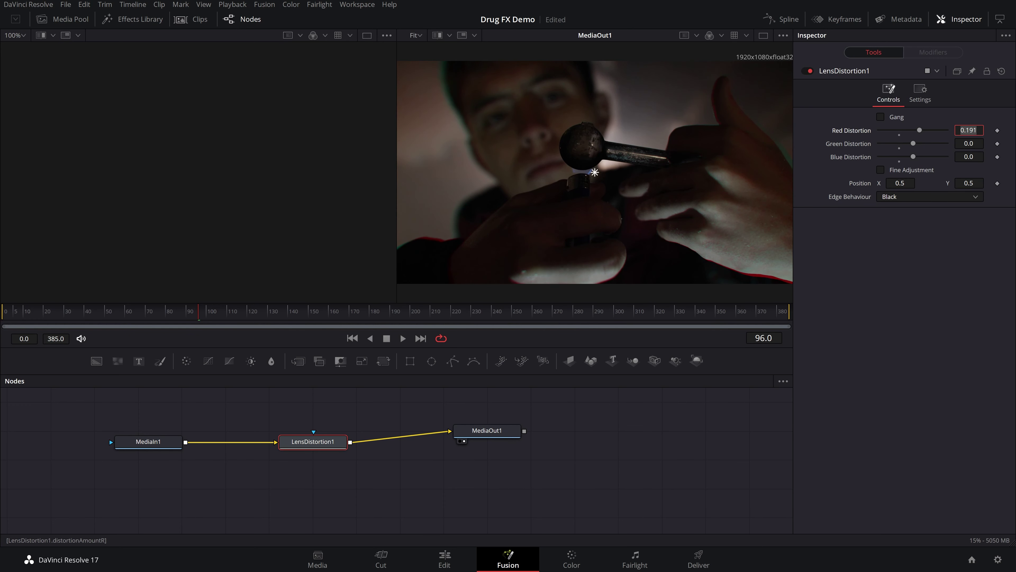
{"action": "type", "text": "0"}
{"action": "key", "text": "Tab"}
{"action": "left_click_drag", "start_coordinate": [125, 316], "coordinate": [3, 323]}
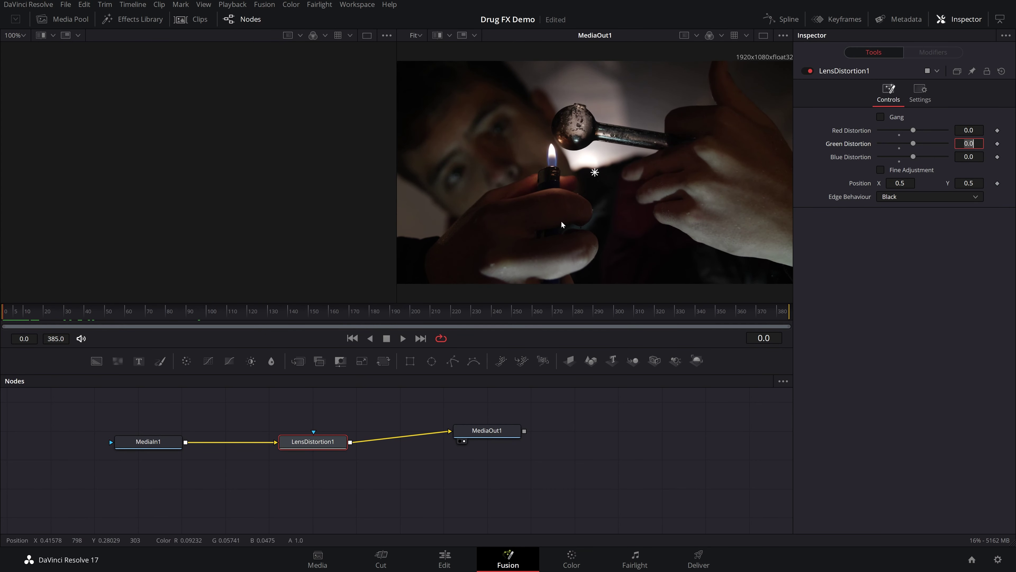
{"action": "left_click", "coordinate": [997, 130]}
{"action": "left_click", "coordinate": [997, 143]}
{"action": "left_click", "coordinate": [997, 157]}
Keyframe Red and Green Distortion near 0.37 and 0.27 at frame 103, then adjust them at frames 65 and 84.
{"action": "left_click", "coordinate": [111, 316]}
{"action": "key", "text": "space"}
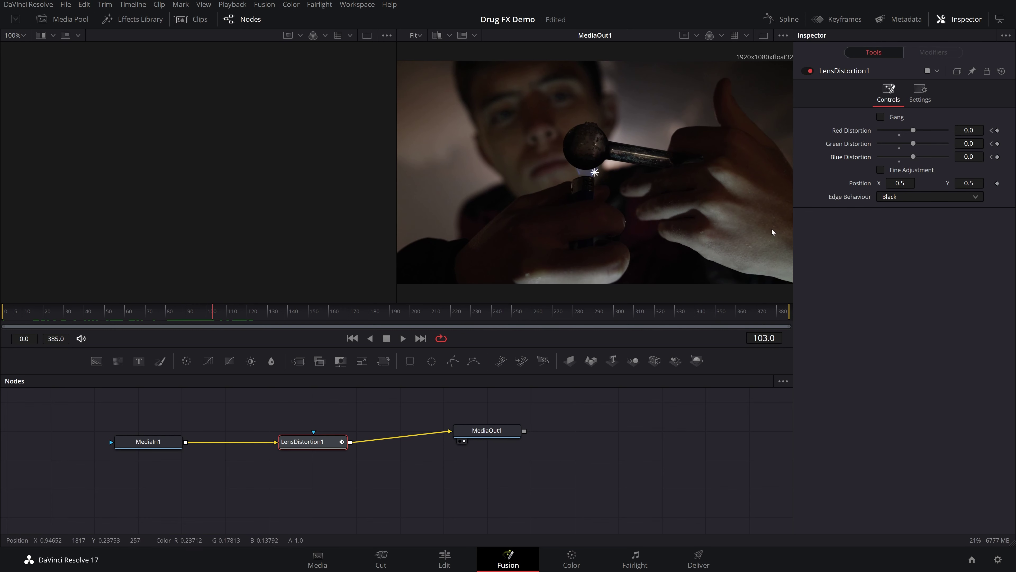
{"action": "left_click_drag", "start_coordinate": [913, 131], "coordinate": [926, 133]}
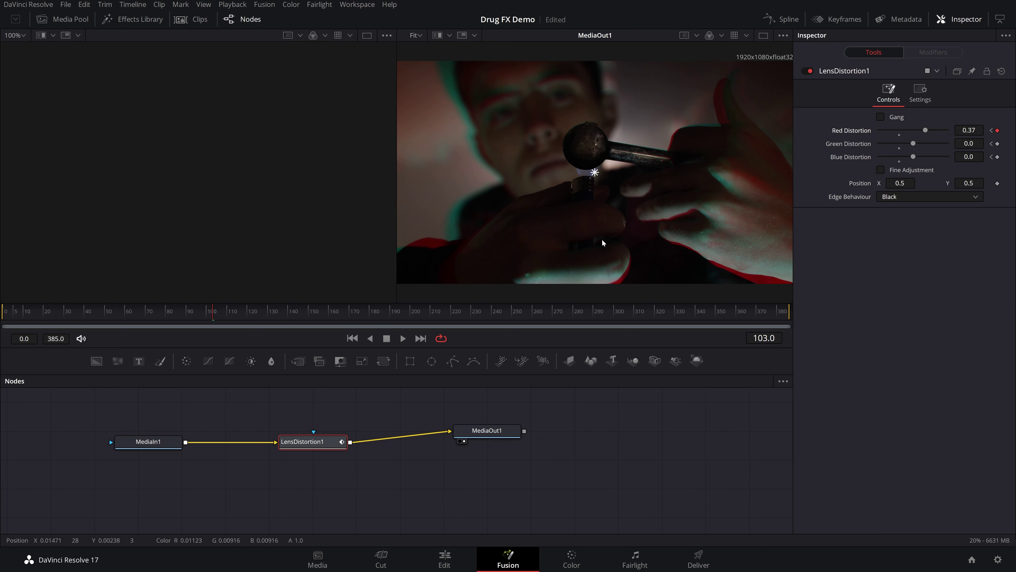
{"action": "mouse_move", "coordinate": [914, 144]}
{"action": "left_mouse_down"}
{"action": "mouse_move", "coordinate": [934, 144]}
{"action": "mouse_move", "coordinate": [924, 145]}
{"action": "left_mouse_up"}
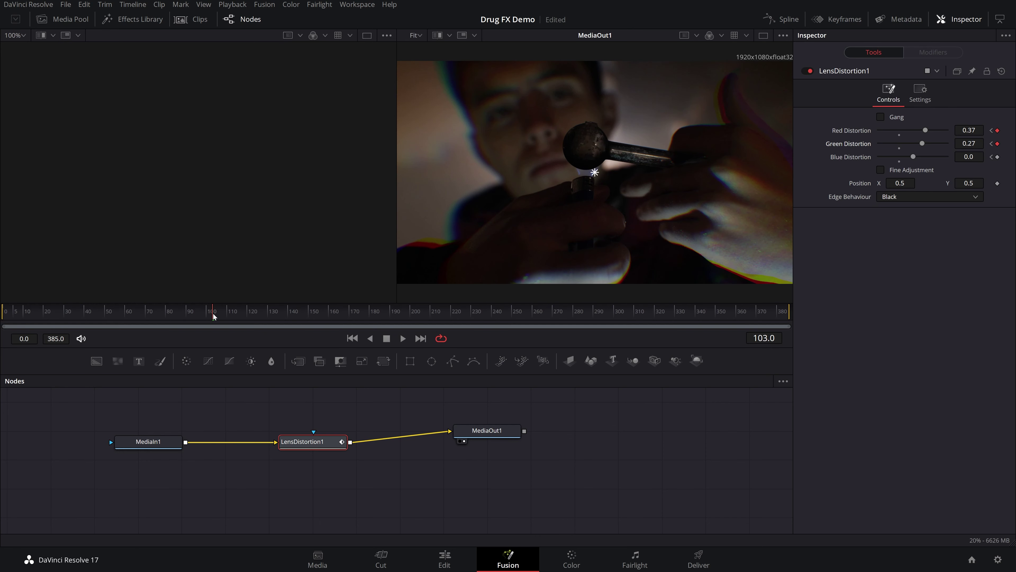
{"action": "left_click_drag", "start_coordinate": [212, 317], "coordinate": [135, 318]}
{"action": "mouse_move", "coordinate": [919, 145]}
{"action": "left_mouse_down"}
{"action": "mouse_move", "coordinate": [940, 146]}
{"action": "mouse_move", "coordinate": [914, 145]}
{"action": "mouse_move", "coordinate": [924, 146]}
{"action": "left_mouse_up"}
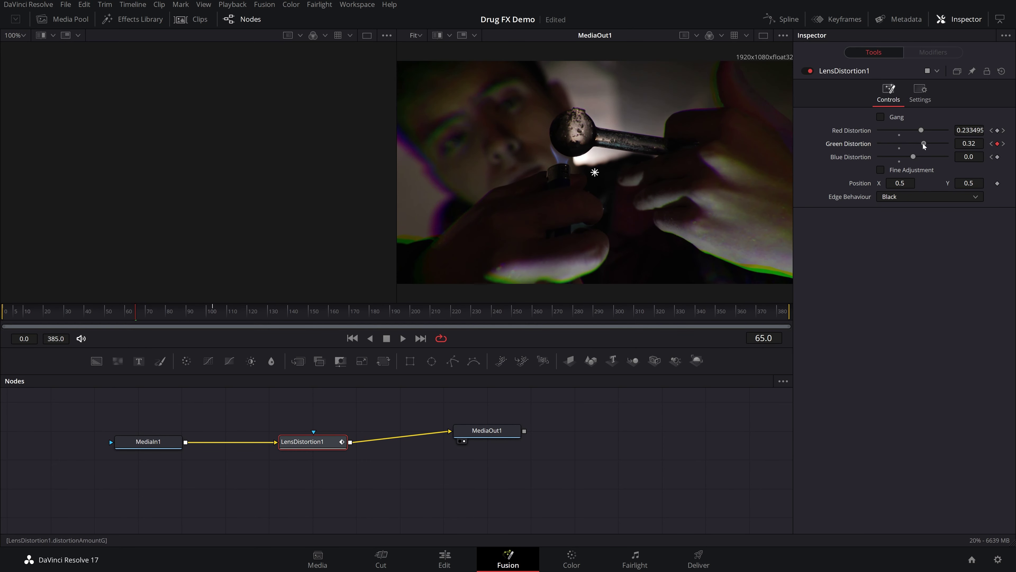
{"action": "left_click_drag", "start_coordinate": [154, 315], "coordinate": [174, 315]}
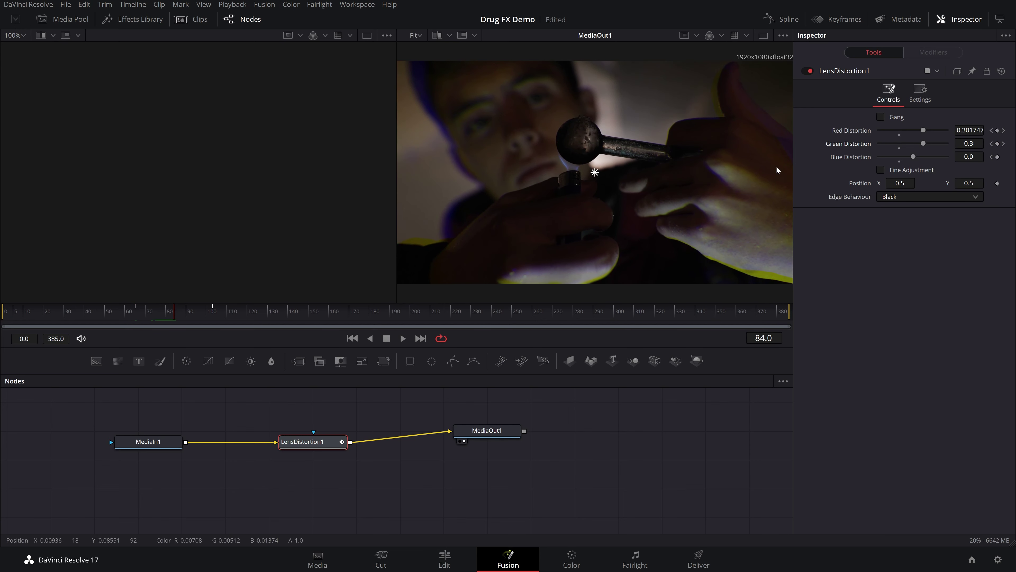
{"action": "left_click_drag", "start_coordinate": [924, 132], "coordinate": [919, 137]}
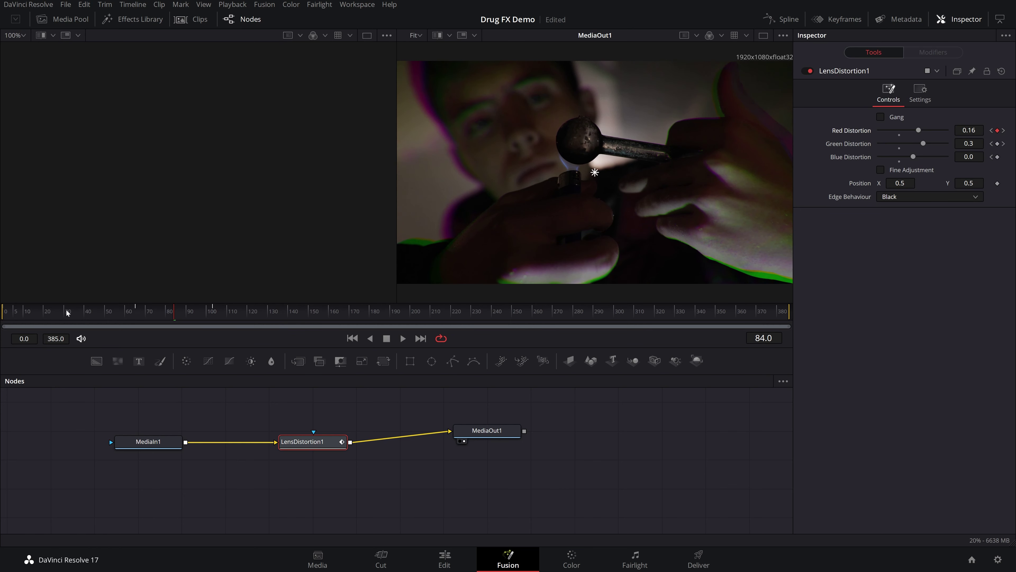
Scrub to frames 28, 11 and 12 and play back the animated distortion.
{"action": "left_click", "coordinate": [61, 315]}
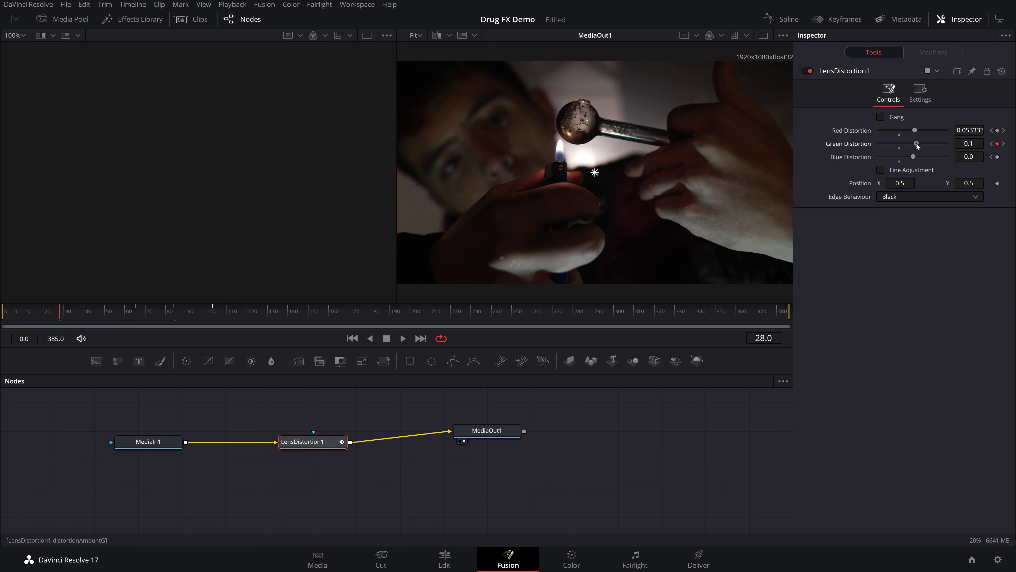
{"action": "left_click", "coordinate": [26, 311]}
{"action": "left_click_drag", "start_coordinate": [26, 311], "coordinate": [30, 313]}
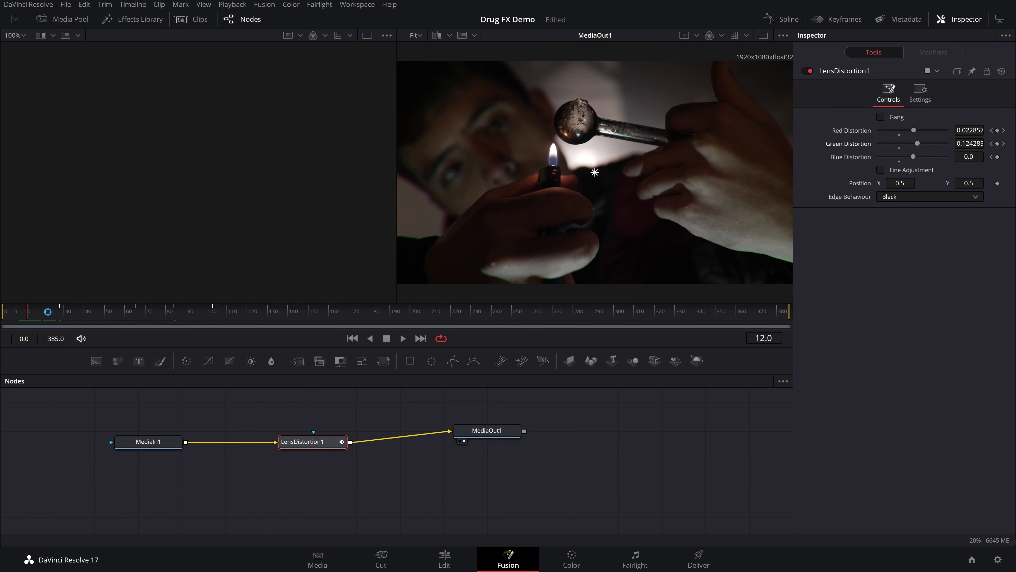
{"action": "key", "text": "space"}
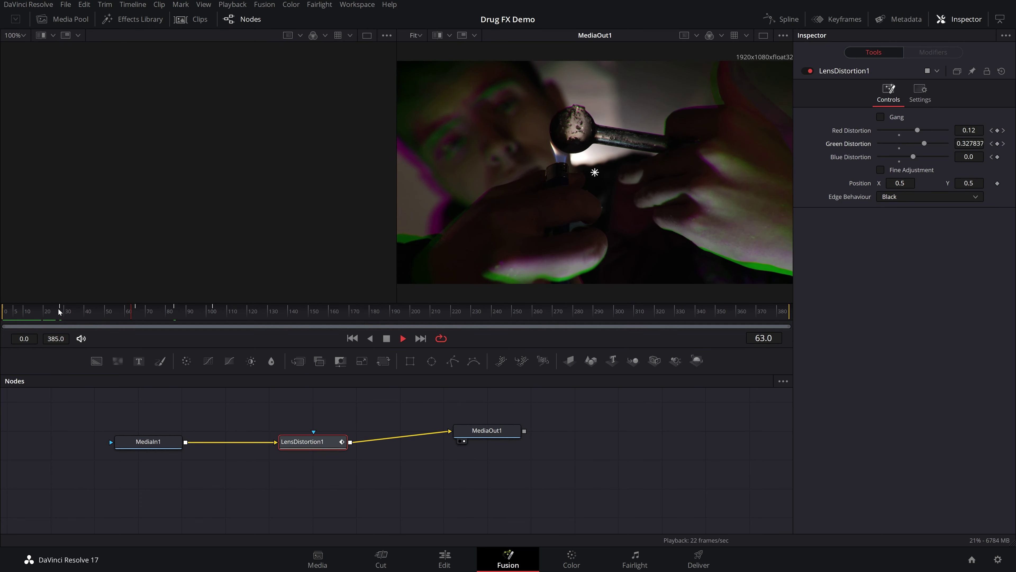
{"action": "left_click", "coordinate": [41, 311]}
Stop playback and show LensDistortion1's animated channels in the zoomed-in Keyframes panel.
{"action": "key", "text": "space"}
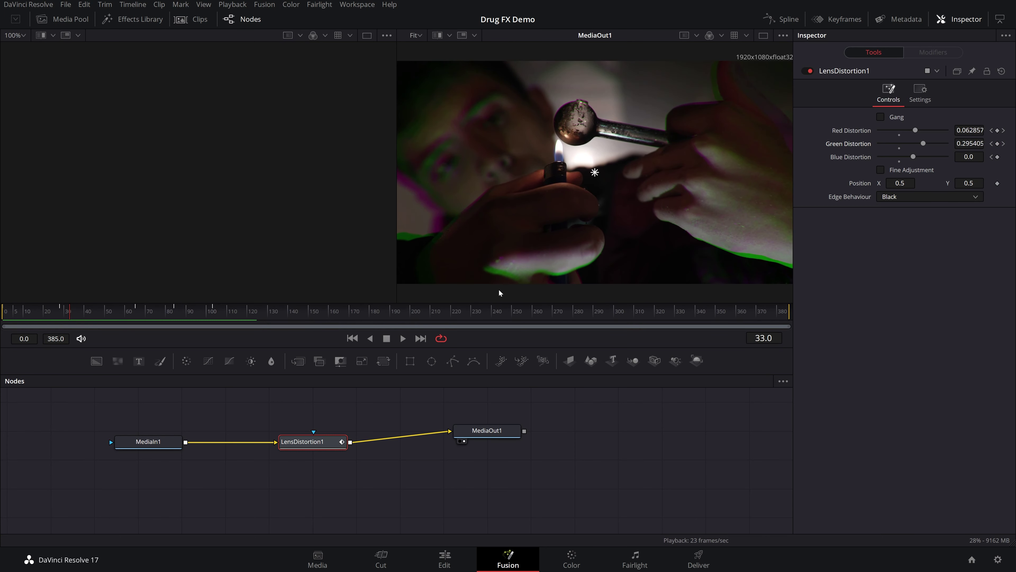
{"action": "left_click", "coordinate": [842, 21]}
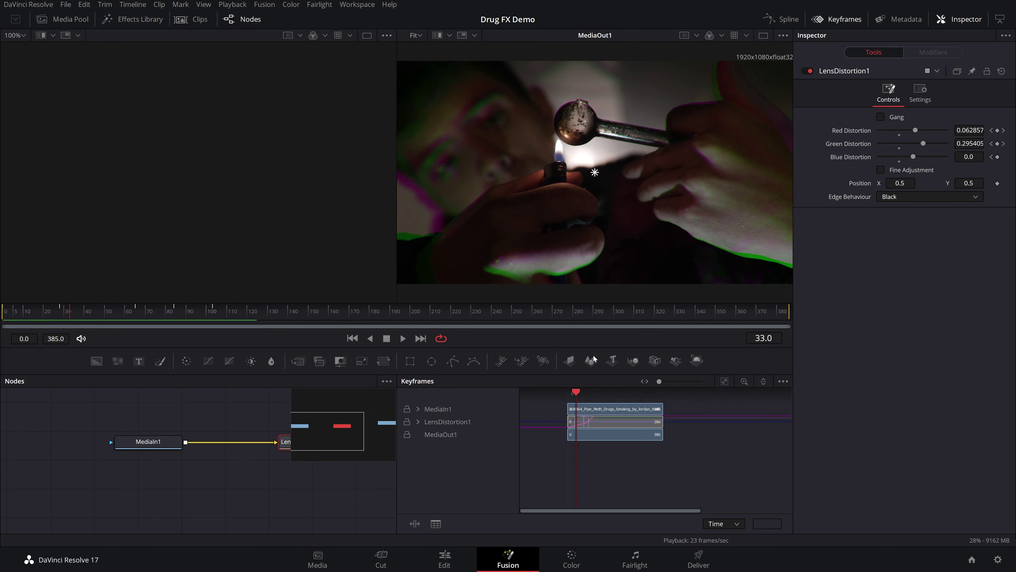
{"action": "left_click", "coordinate": [419, 421]}
{"action": "scroll", "coordinate": [599, 452], "scroll_direction": "up", "scroll_amount": 5}
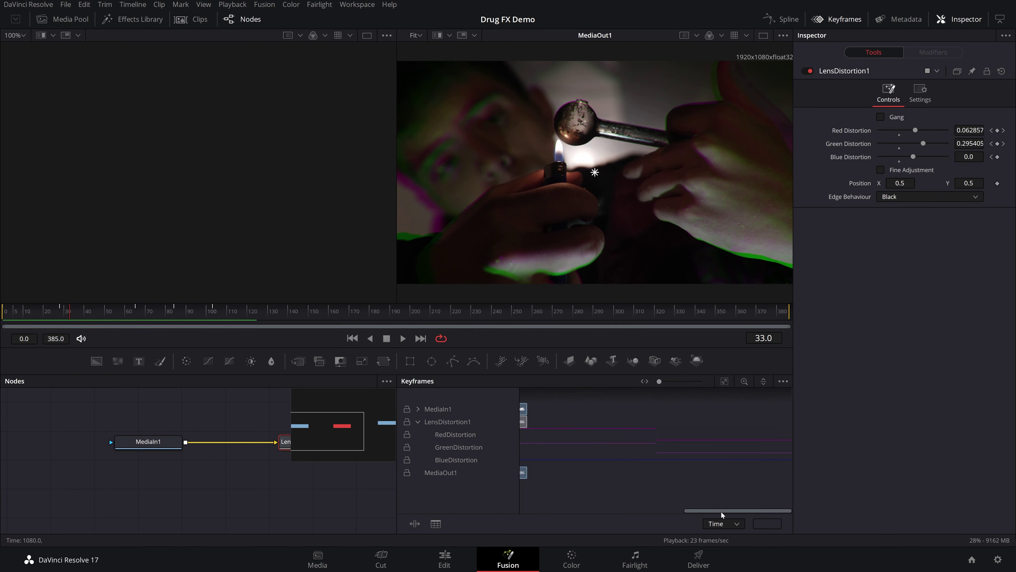
{"action": "left_click_drag", "start_coordinate": [720, 511], "coordinate": [650, 518]}
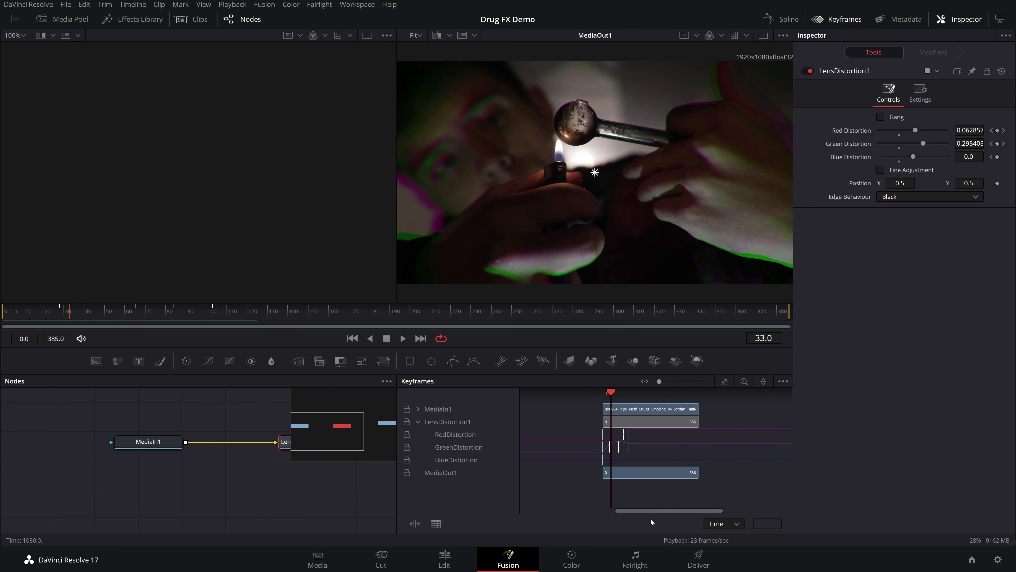
{"action": "left_click", "coordinate": [675, 384]}
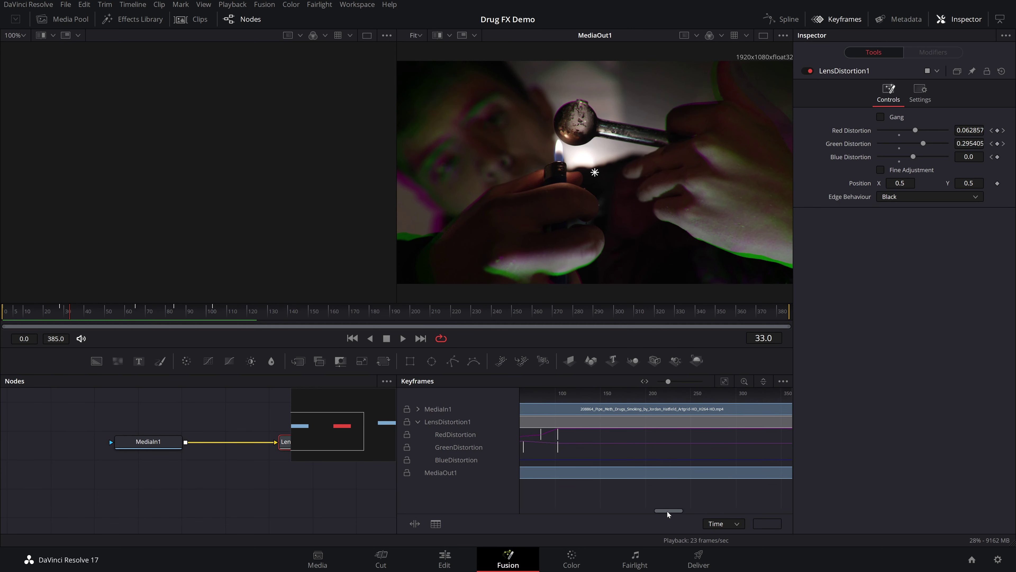
{"action": "left_click_drag", "start_coordinate": [669, 513], "coordinate": [654, 511]}
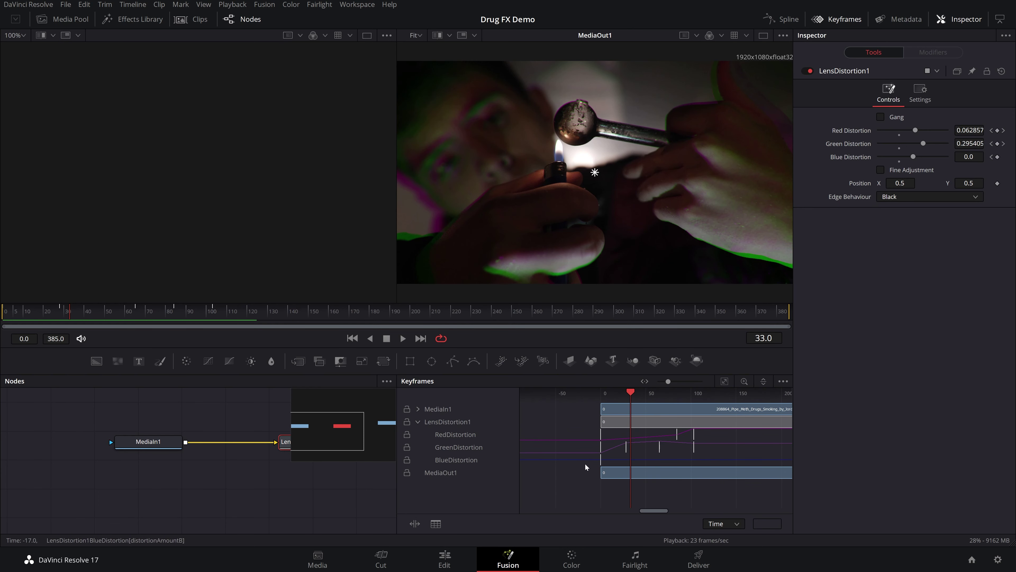
Select all LensDistortion1 keyframes and set their interpolation to Smooth.
{"action": "left_click_drag", "start_coordinate": [585, 467], "coordinate": [713, 434]}
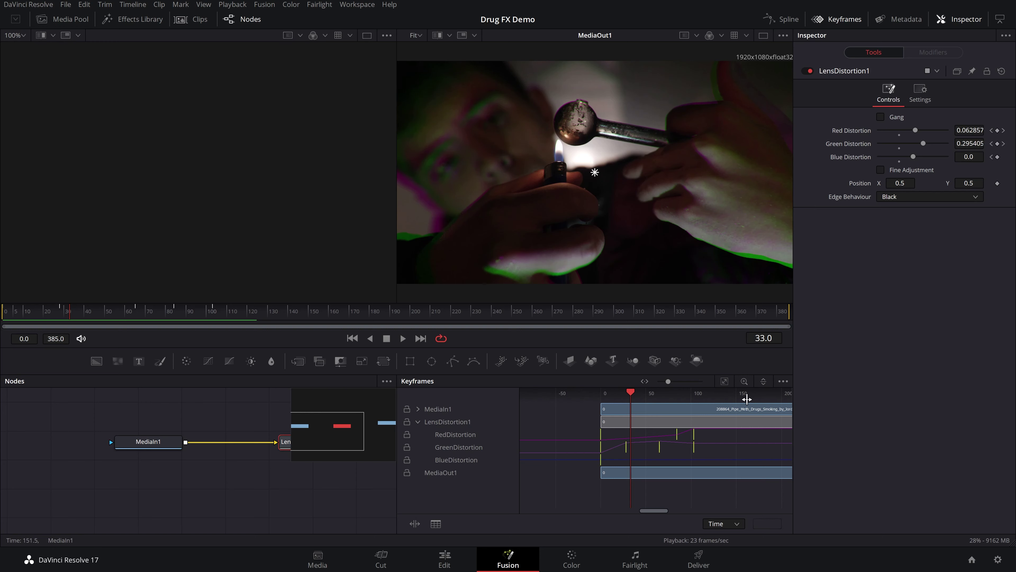
{"action": "right_click", "coordinate": [694, 450]}
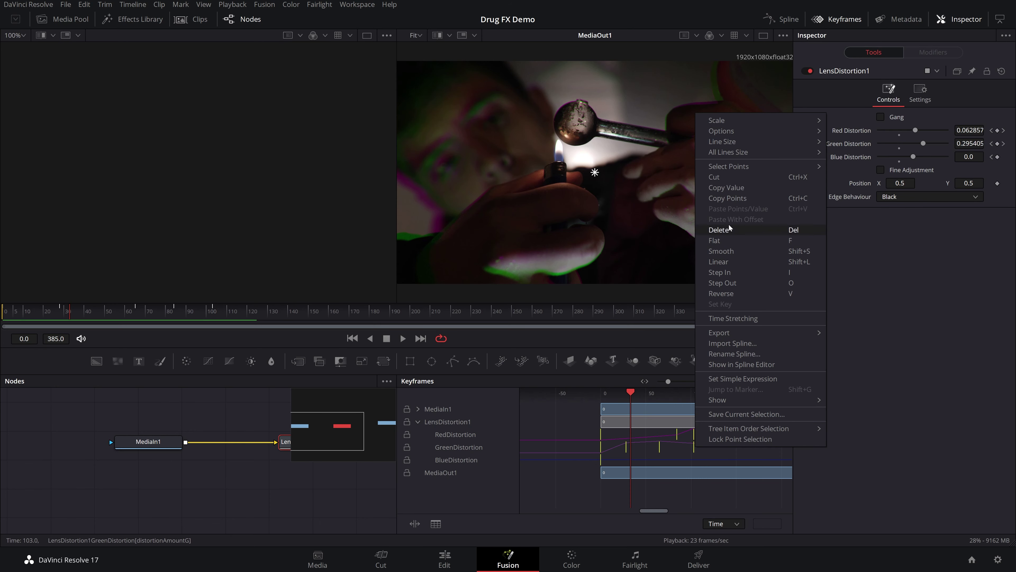
{"action": "left_click", "coordinate": [736, 250]}
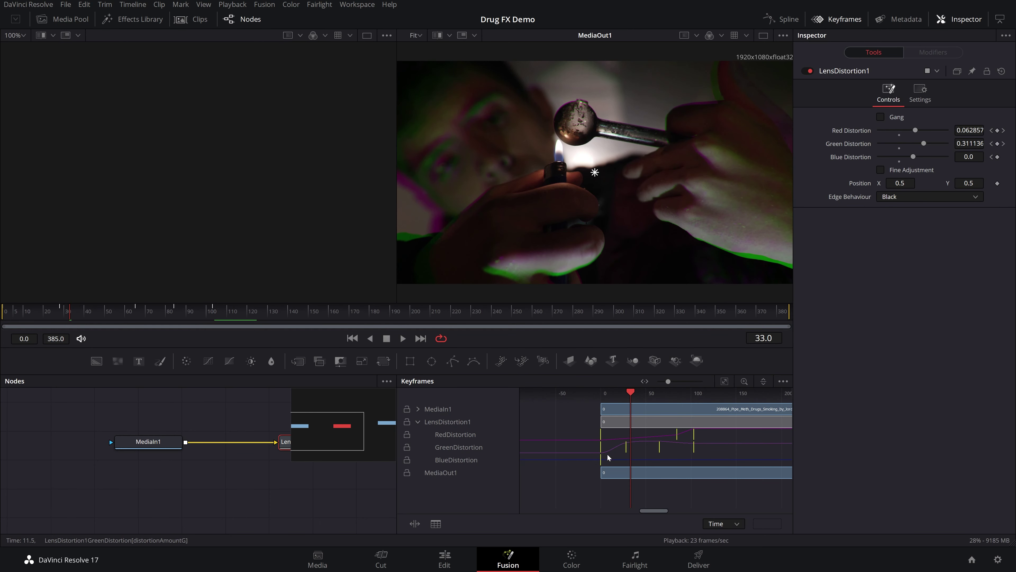
{"action": "right_click", "coordinate": [695, 439]}
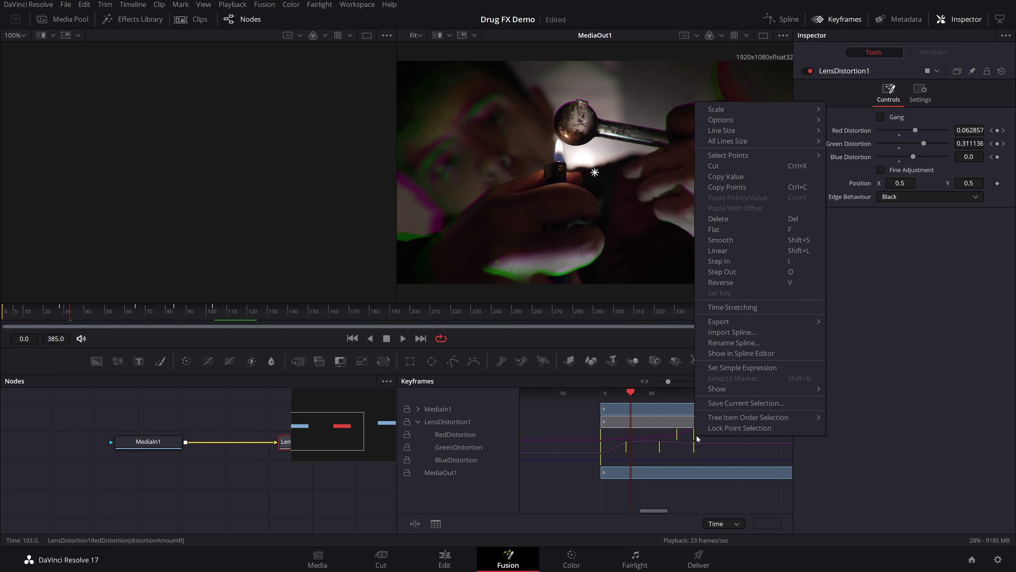
{"action": "left_click", "coordinate": [738, 239]}
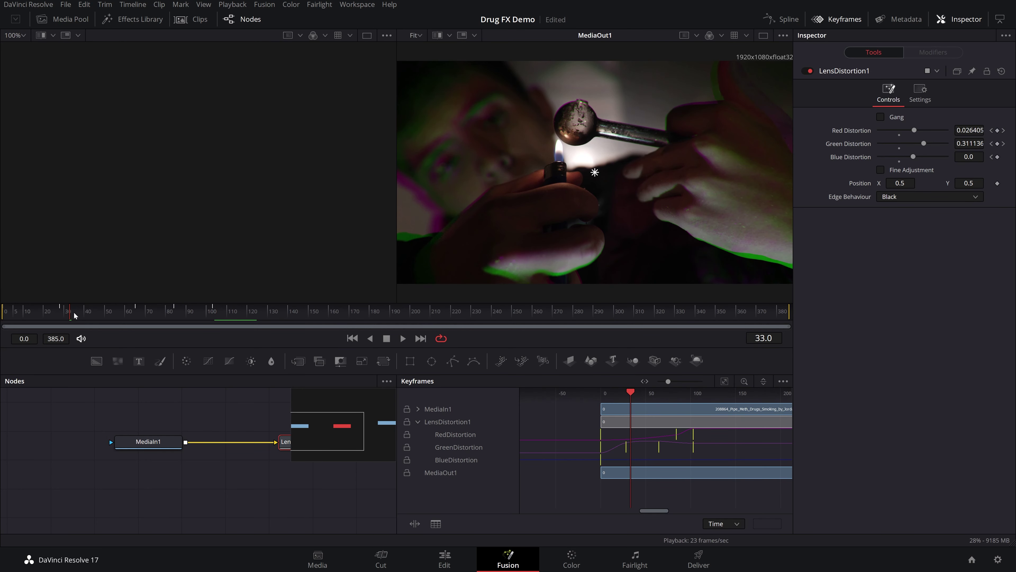
{"action": "left_click", "coordinate": [15, 313]}
{"action": "key", "text": "space"}
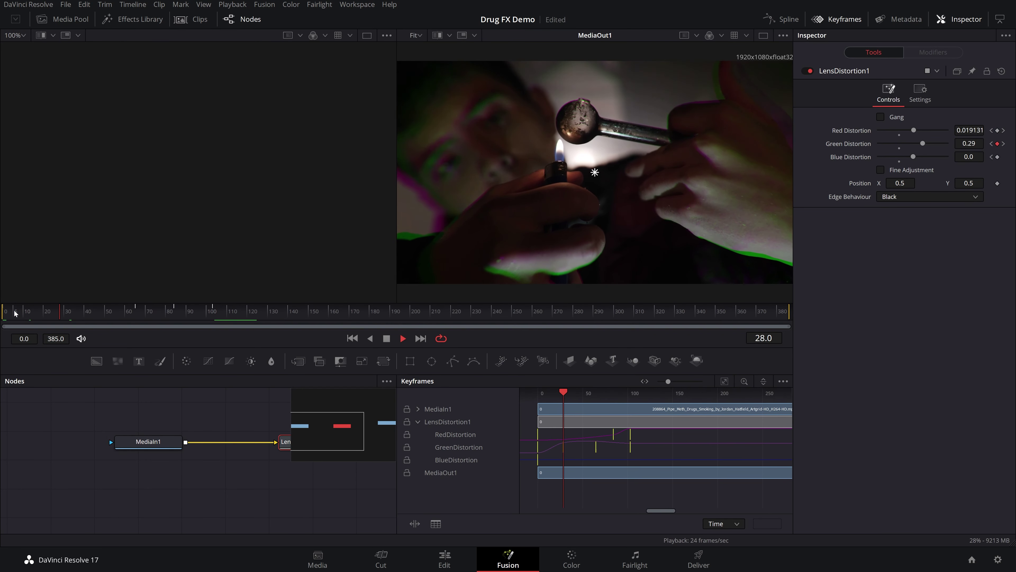